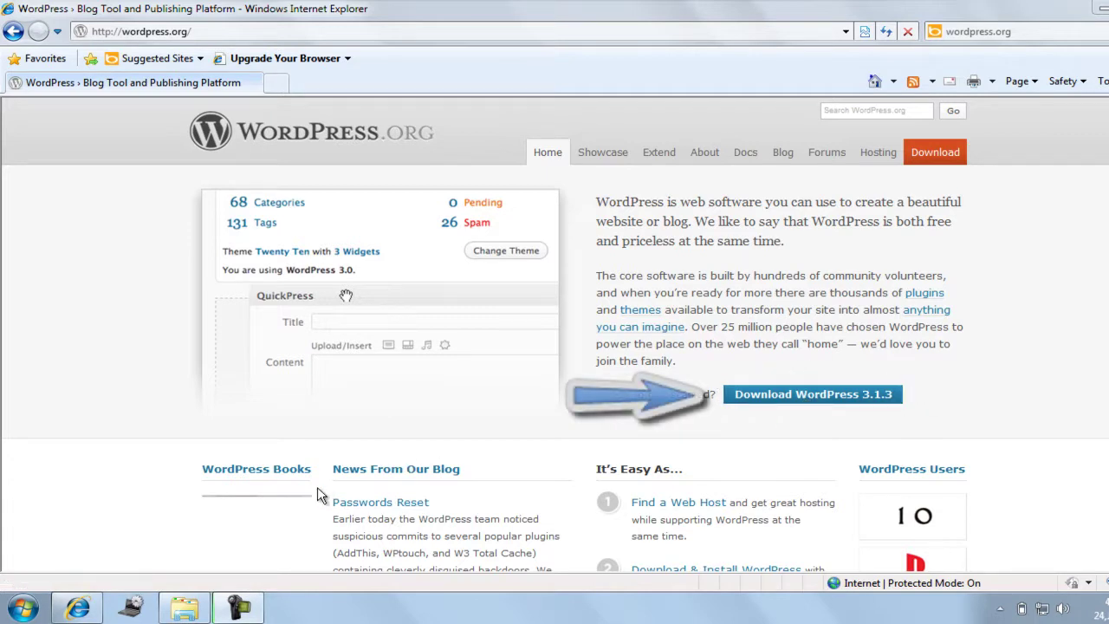
# Switch from the WordPress.org page to the Downloads folder in the file browser.
pyautogui.click(183, 607)
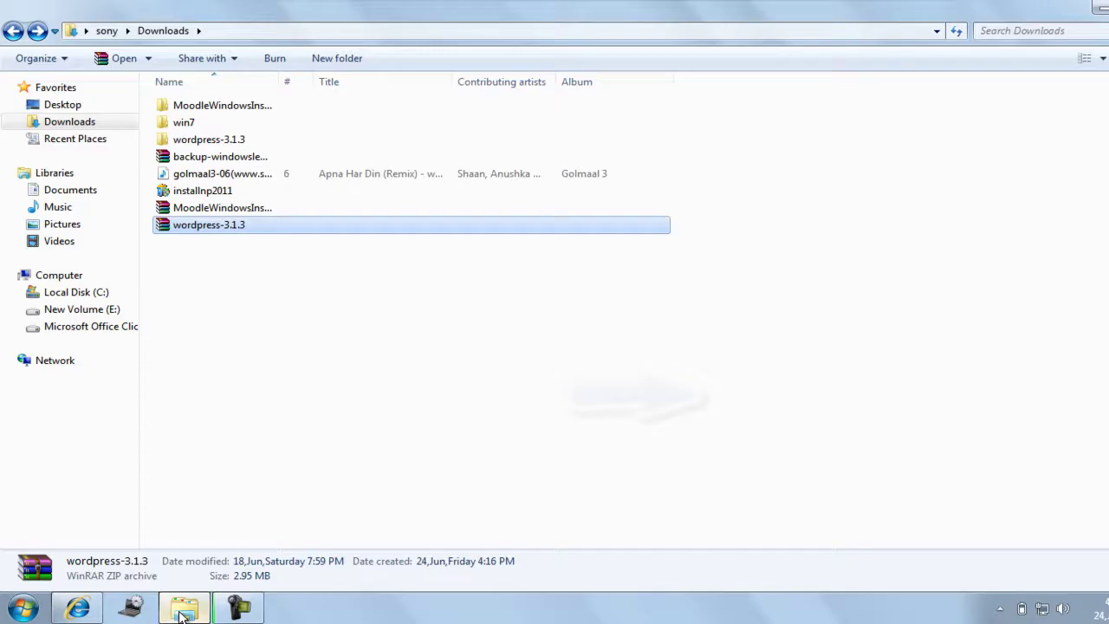
# Open wordpress-3.1.3 > wordpress in Downloads and select all of its files for copying.
pyautogui.click(203, 249)
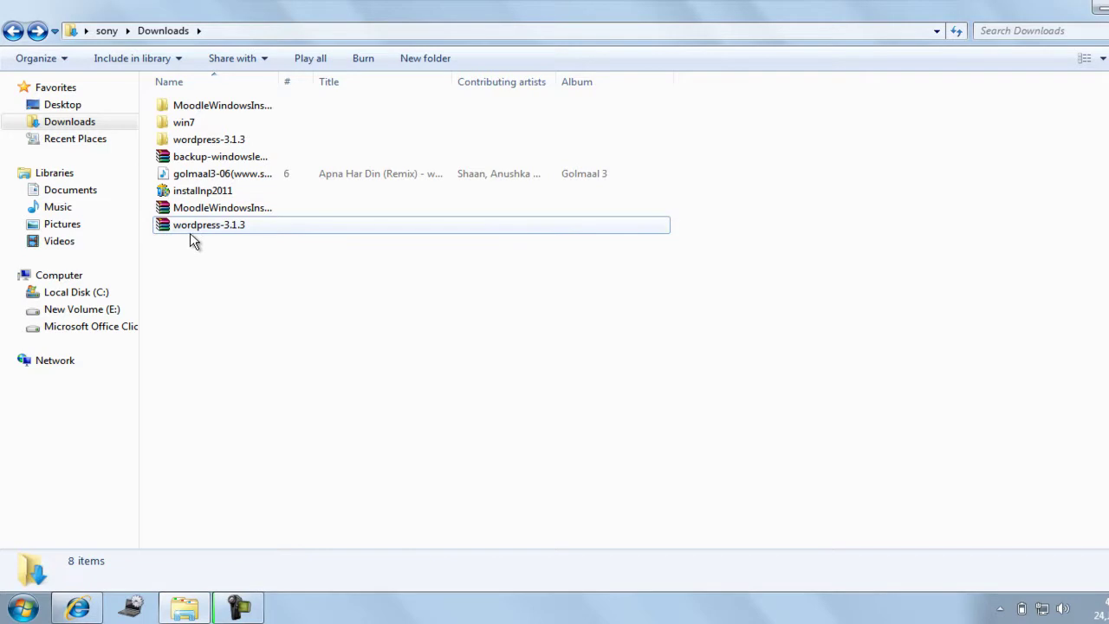
pyautogui.moveTo(234, 228)
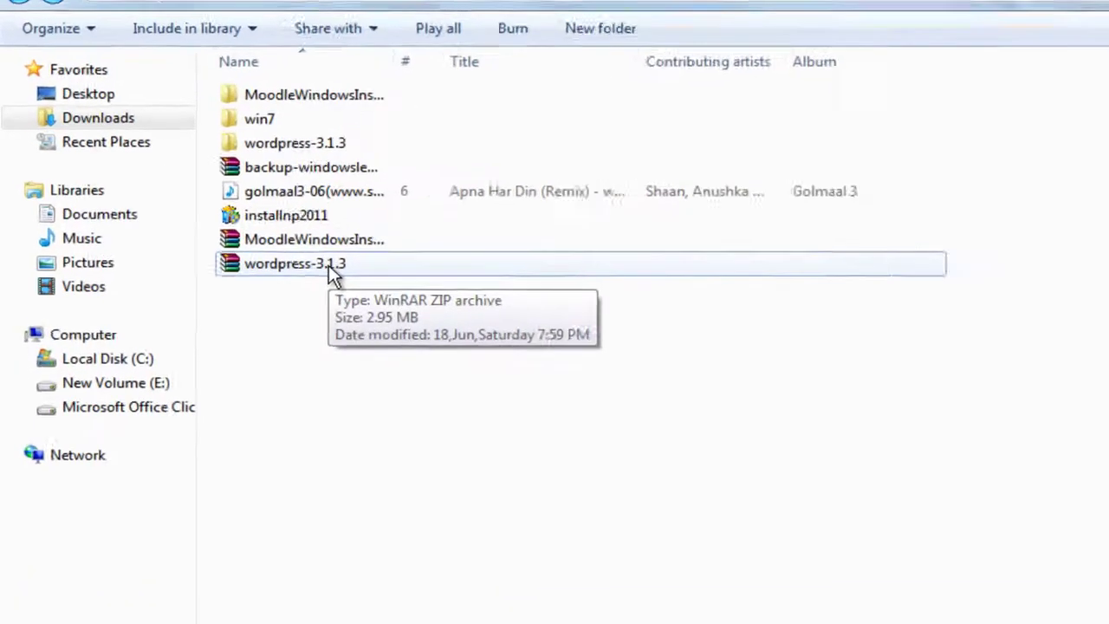
pyautogui.click(304, 147)
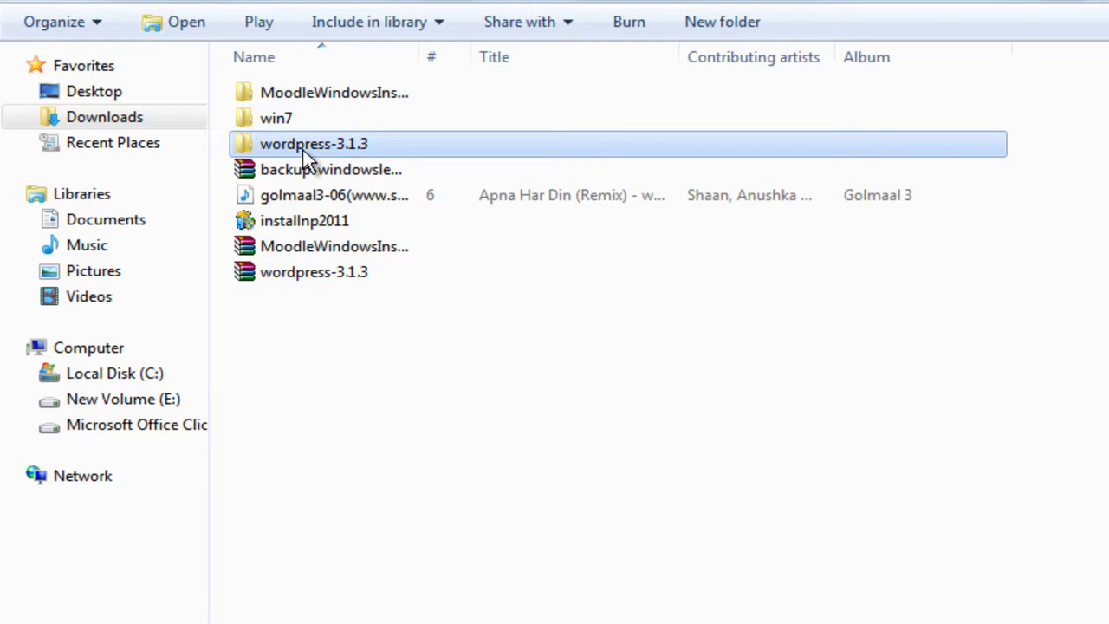
pyautogui.doubleClick(303, 149)
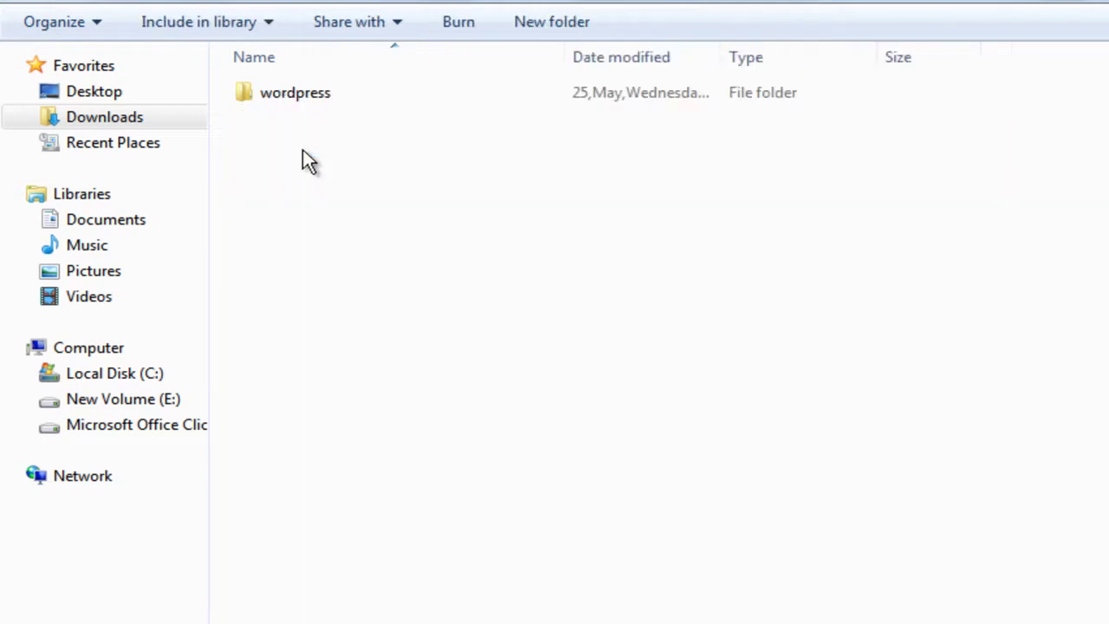
pyautogui.doubleClick(284, 98)
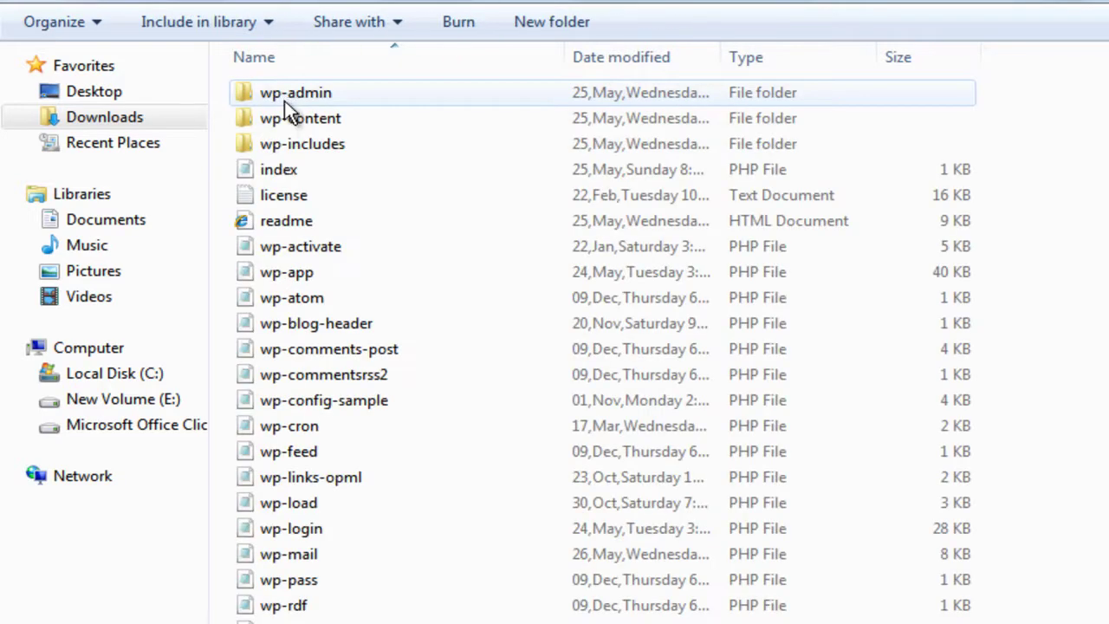
pyautogui.scroll(-1, 286, 109)
pyautogui.scroll(1, 390, 321)
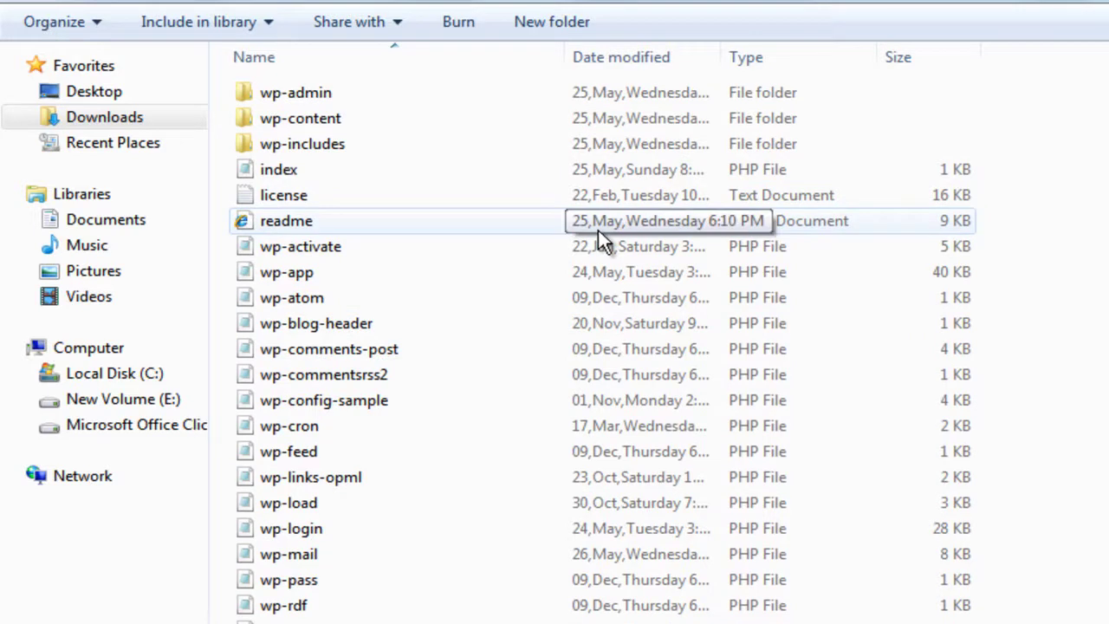
pyautogui.hotkey('ctrl', 'a')
pyautogui.rightClick(574, 223)
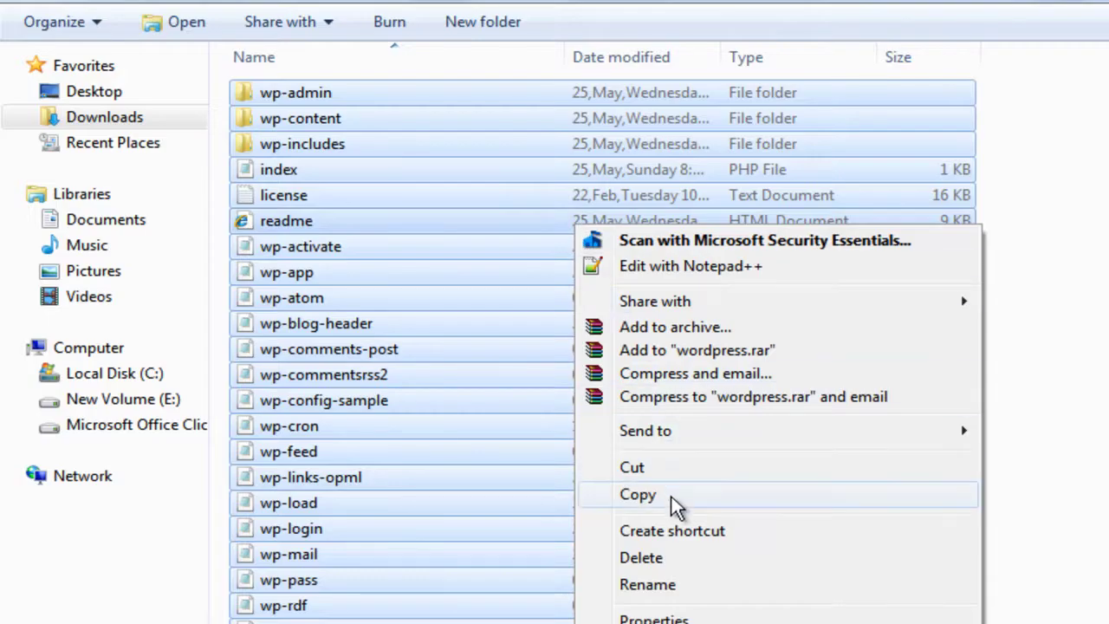
pyautogui.click(672, 498)
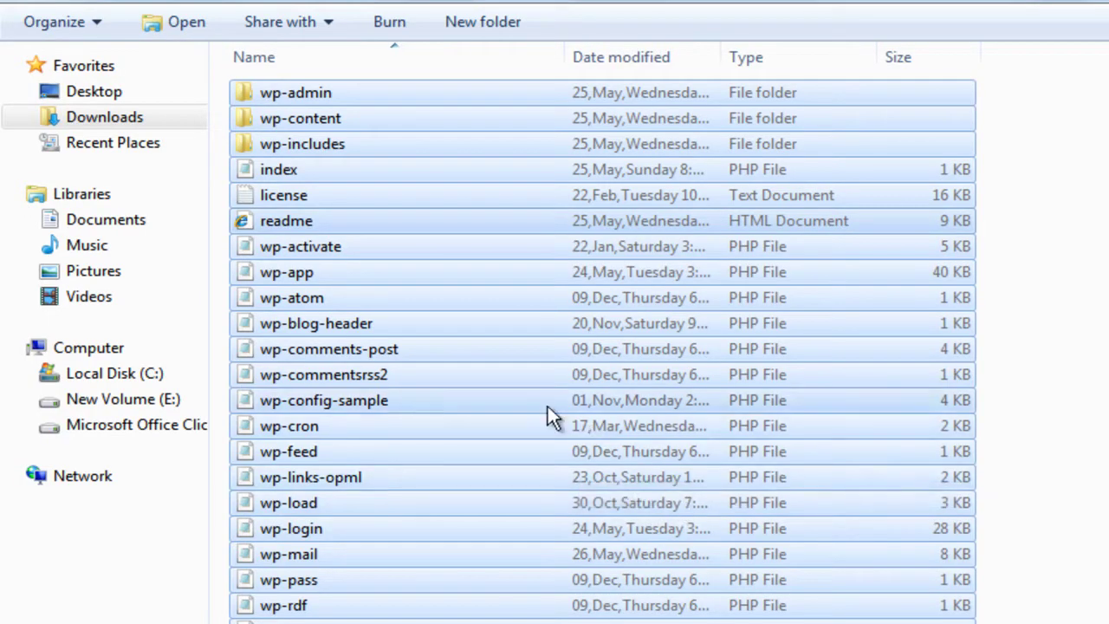
pyautogui.click(132, 371)
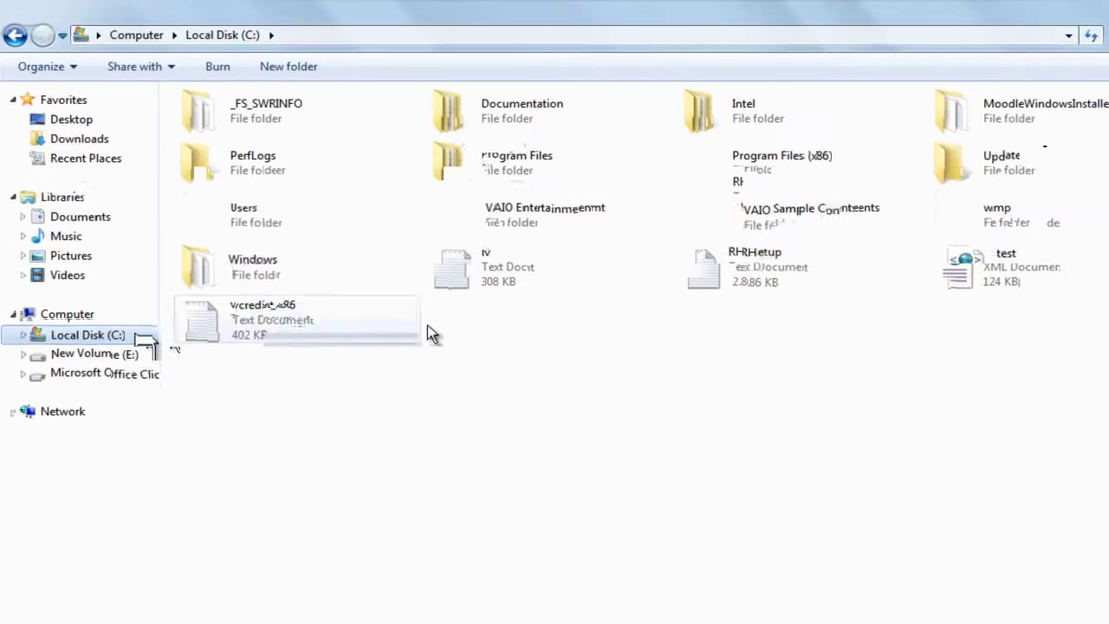
pyautogui.doubleClick(988, 208)
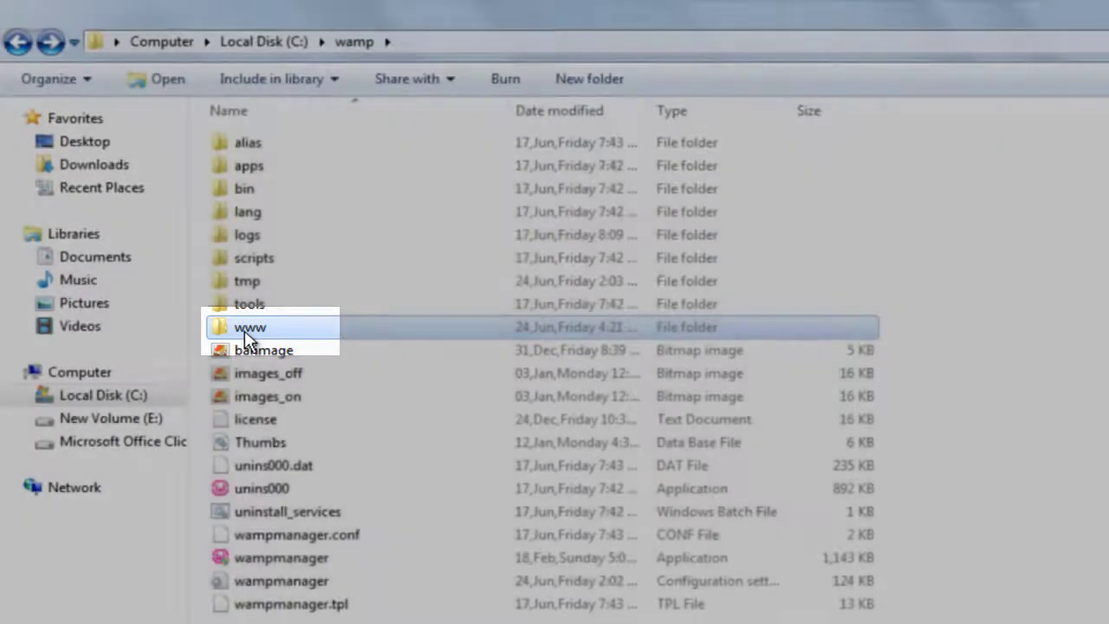
pyautogui.doubleClick(246, 328)
pyautogui.rightClick(259, 310)
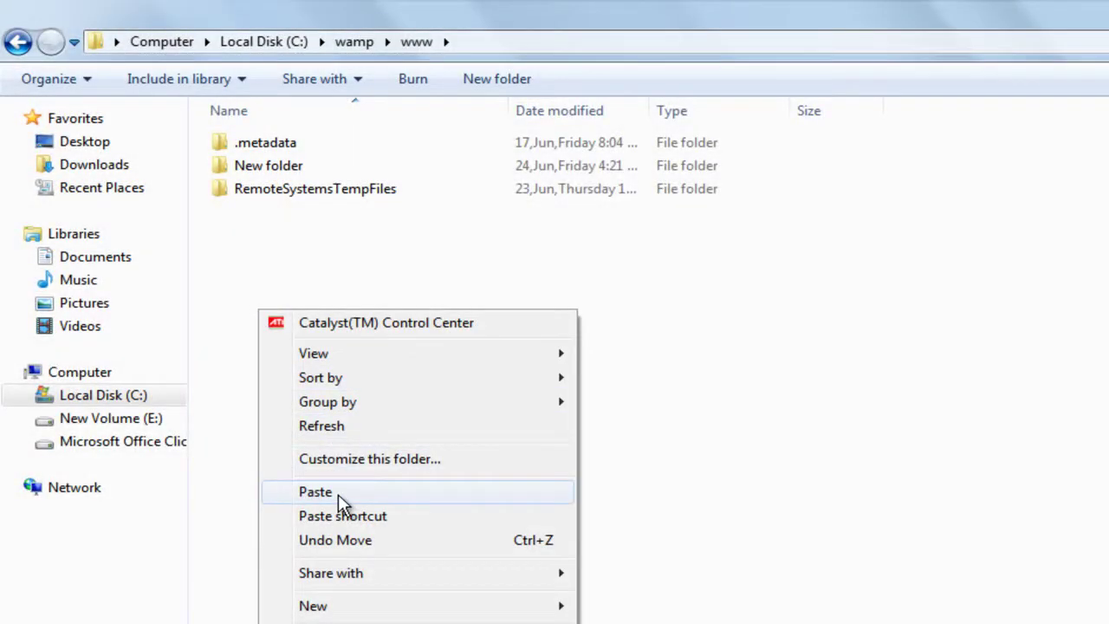
pyautogui.click(338, 494)
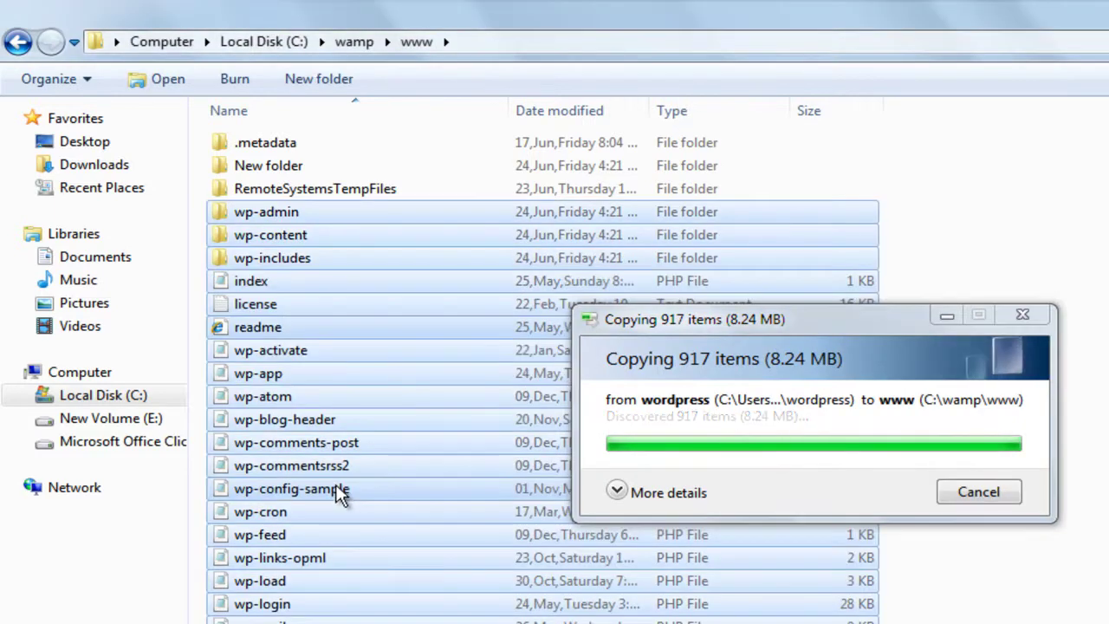
pyautogui.click(1031, 410)
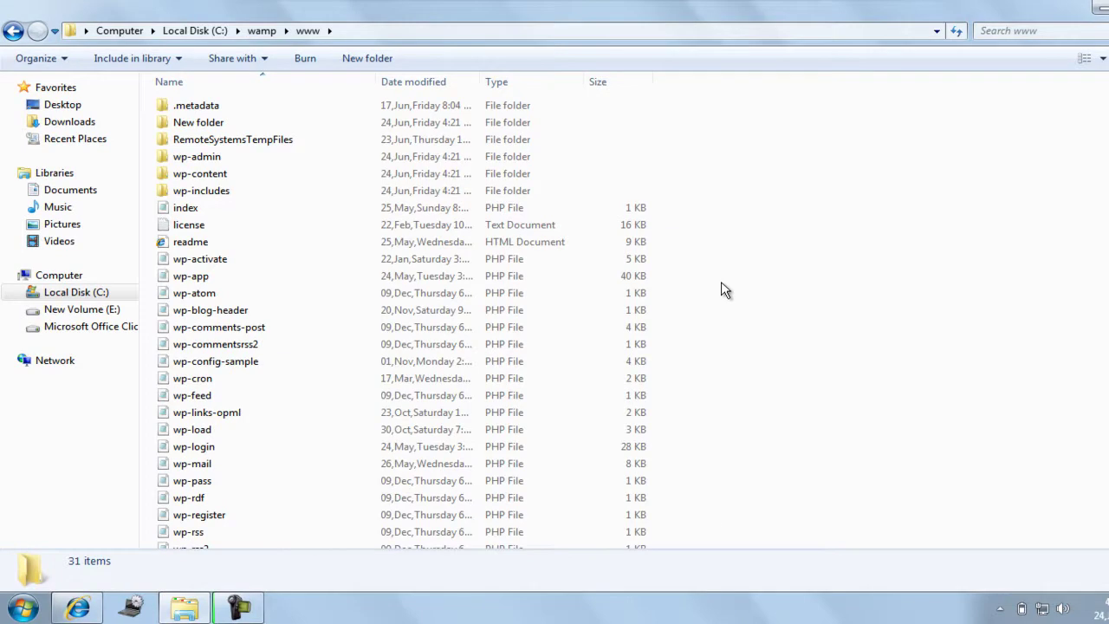
# Launch start WampServer via Start menu search, then return to Internet Explorer.
pyautogui.click(21, 607)
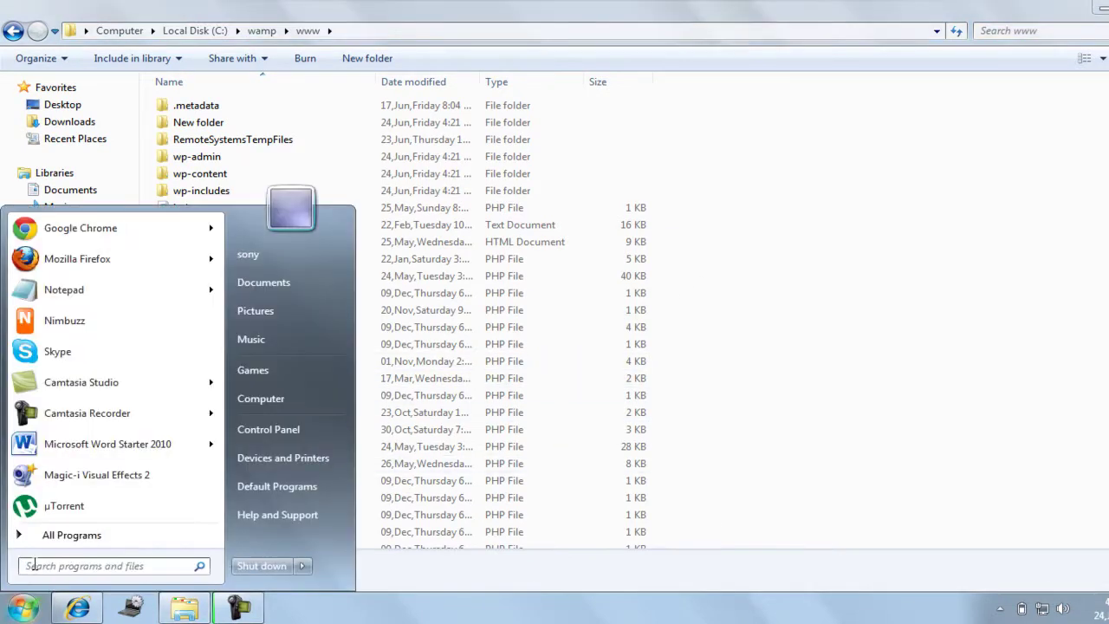
pyautogui.write('start')
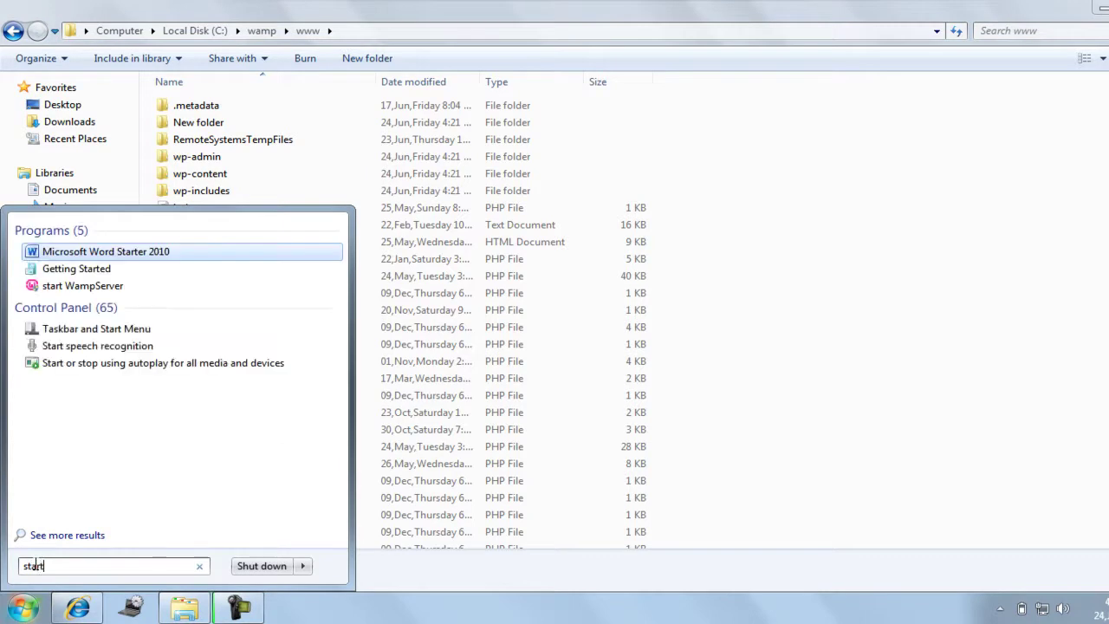
pyautogui.click(64, 286)
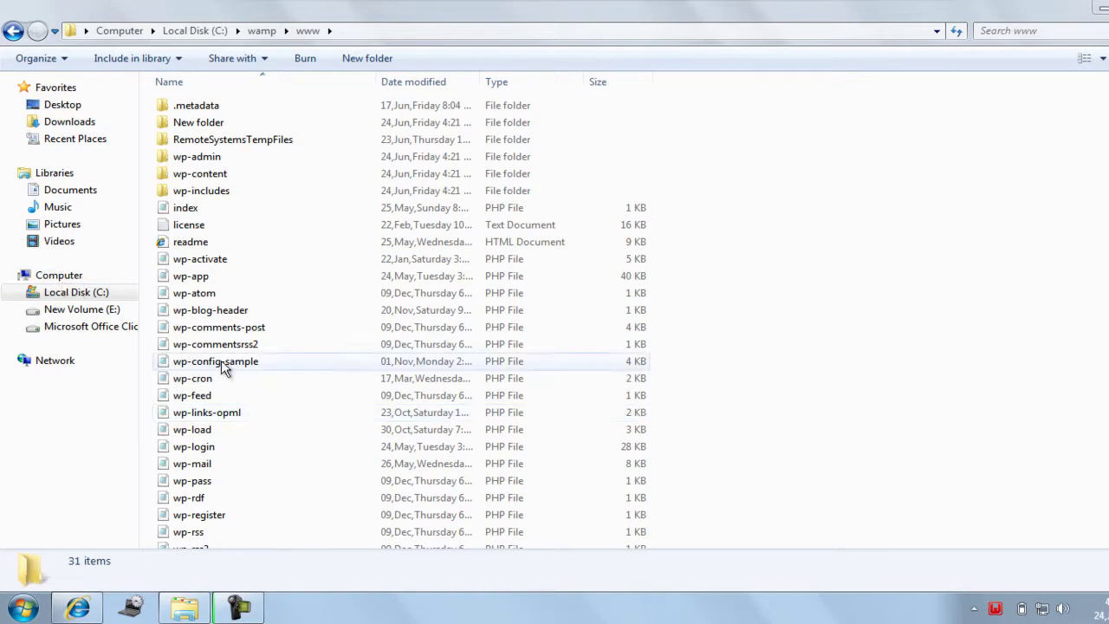
pyautogui.click(78, 607)
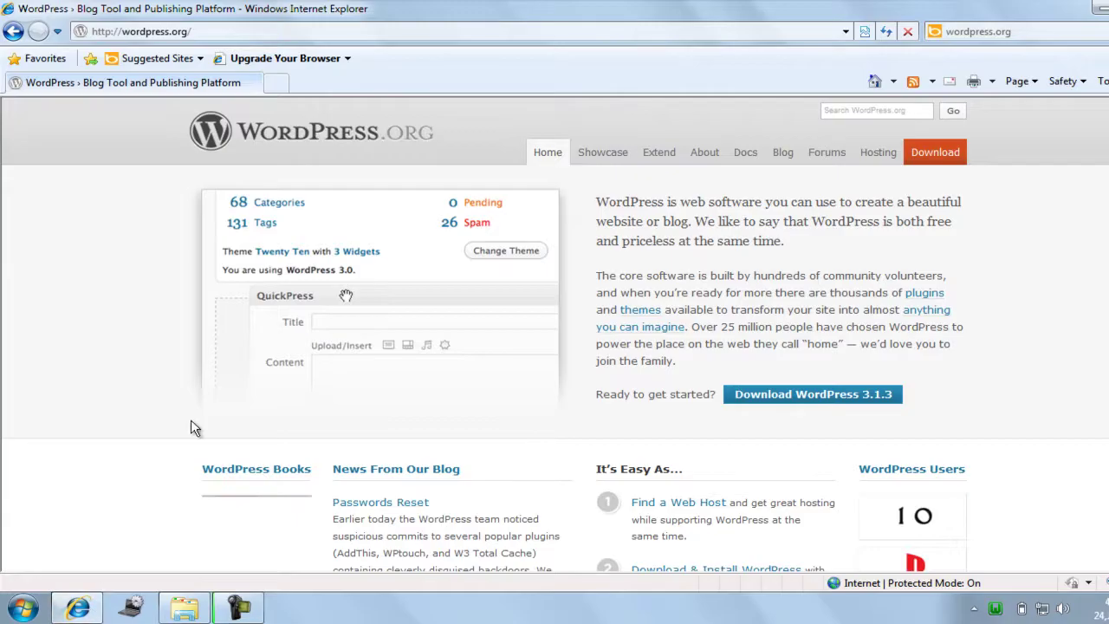
# Load localhost in a new tab, showing the missing wp-config.php notice.
pyautogui.click(275, 83)
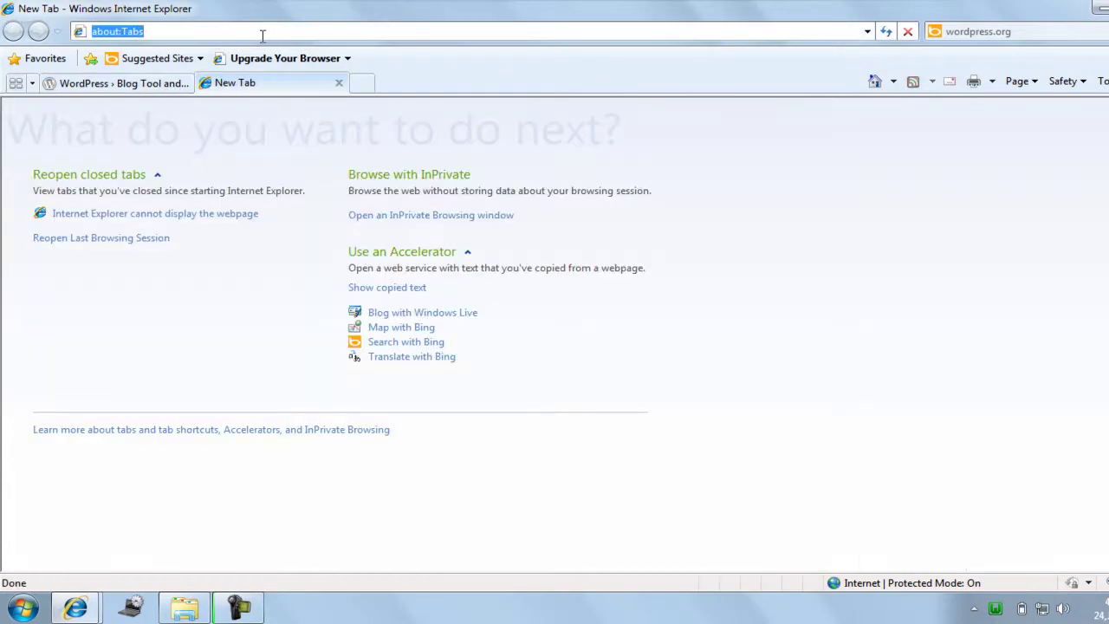
pyautogui.write('http')
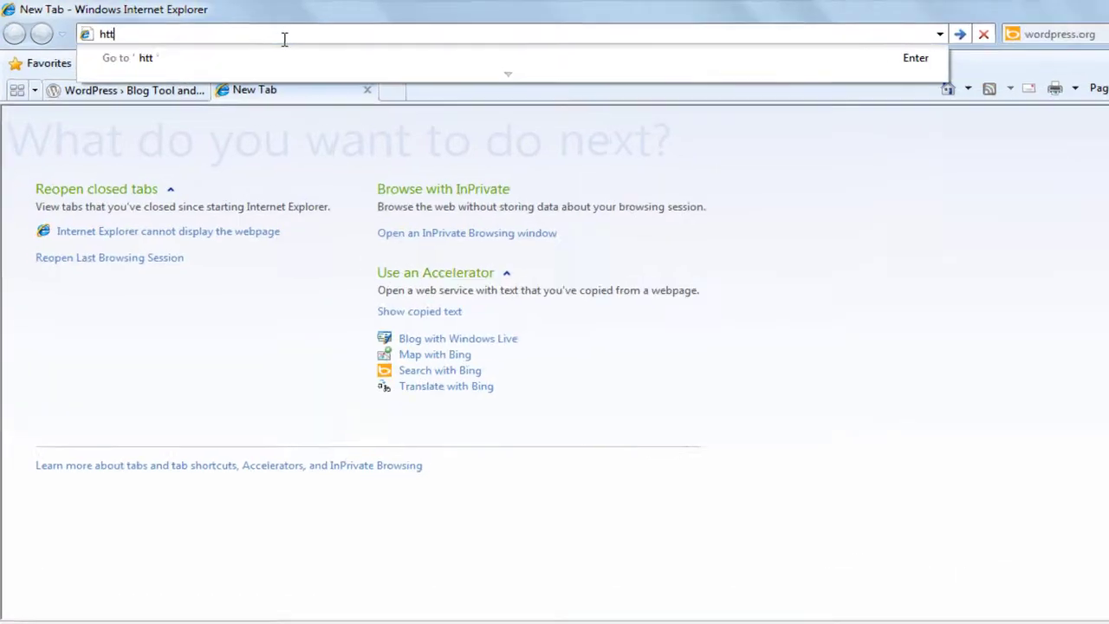
pyautogui.write('://')
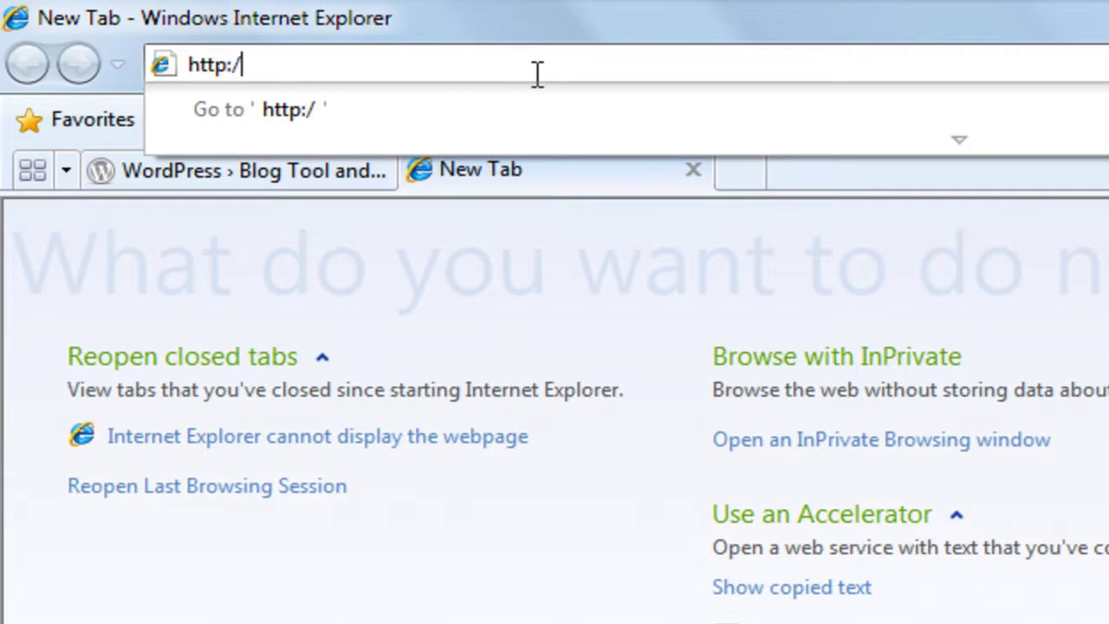
pyautogui.press('BackSpace')
pyautogui.press('BackSpace')
pyautogui.write('\\\\localhost')
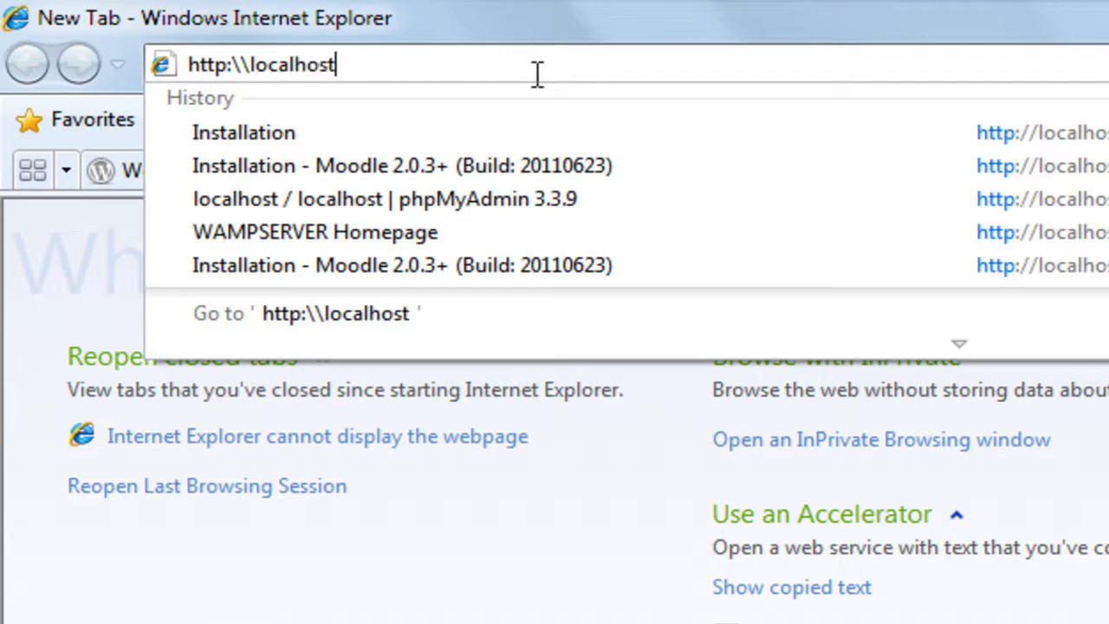
pyautogui.press('Return')
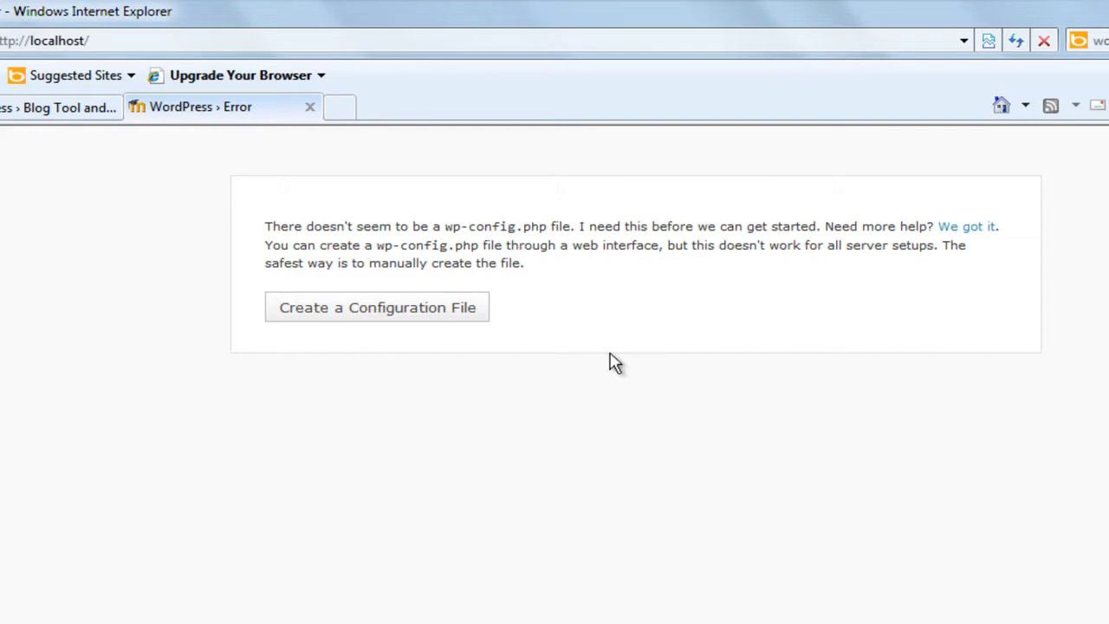
# Choose Create a Configuration File, then open a blank new browser tab.
pyautogui.click(442, 325)
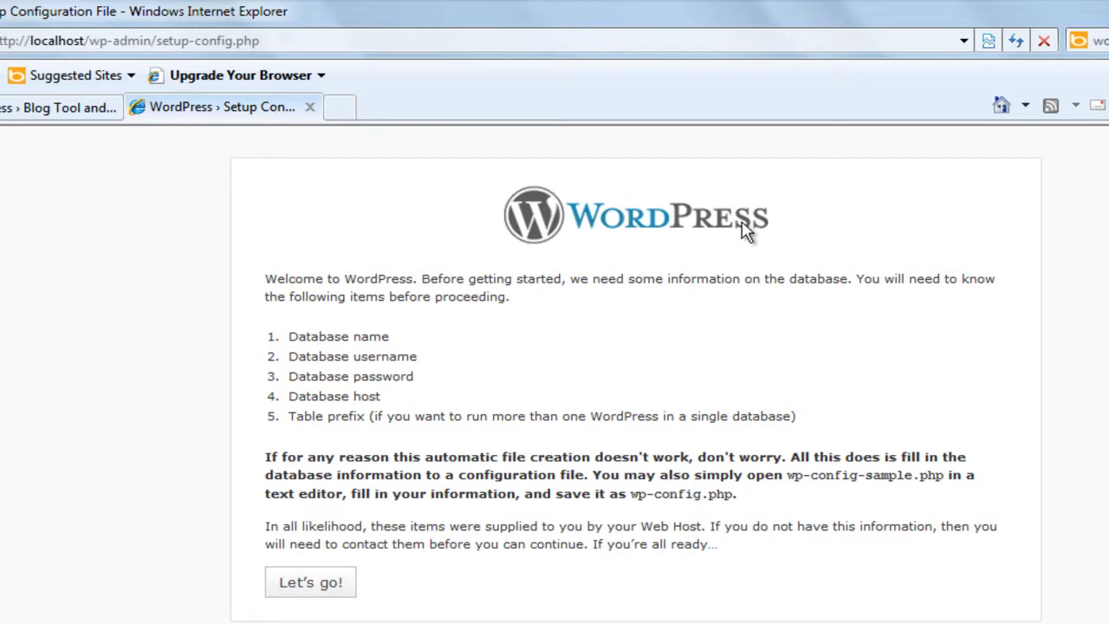
pyautogui.click(347, 108)
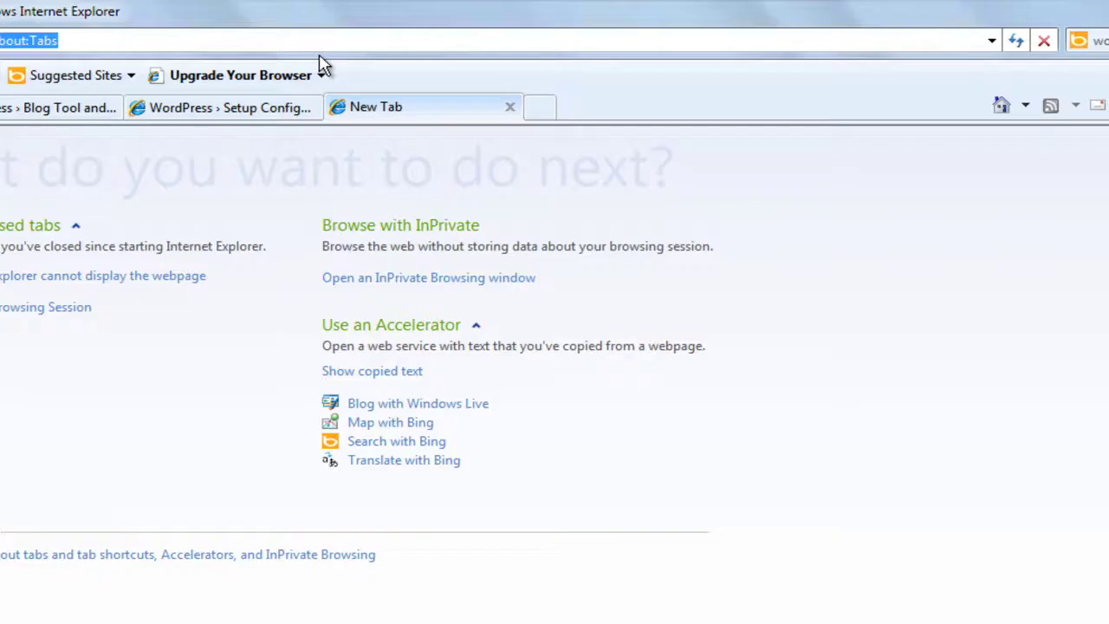
pyautogui.write('l')
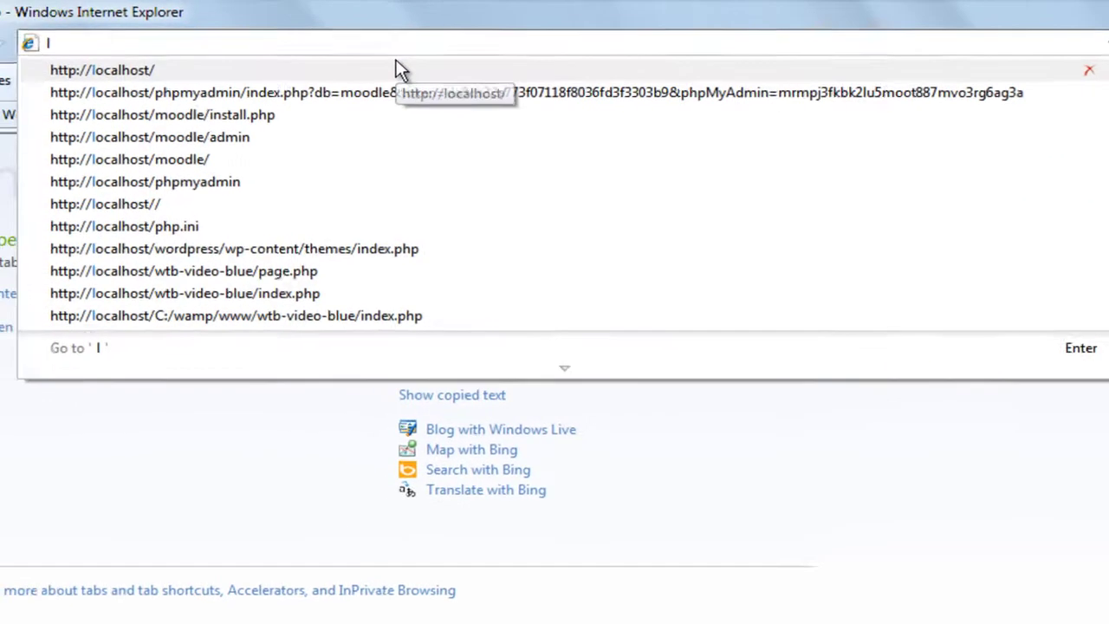
pyautogui.press('BackSpace')
pyautogui.write('ht')
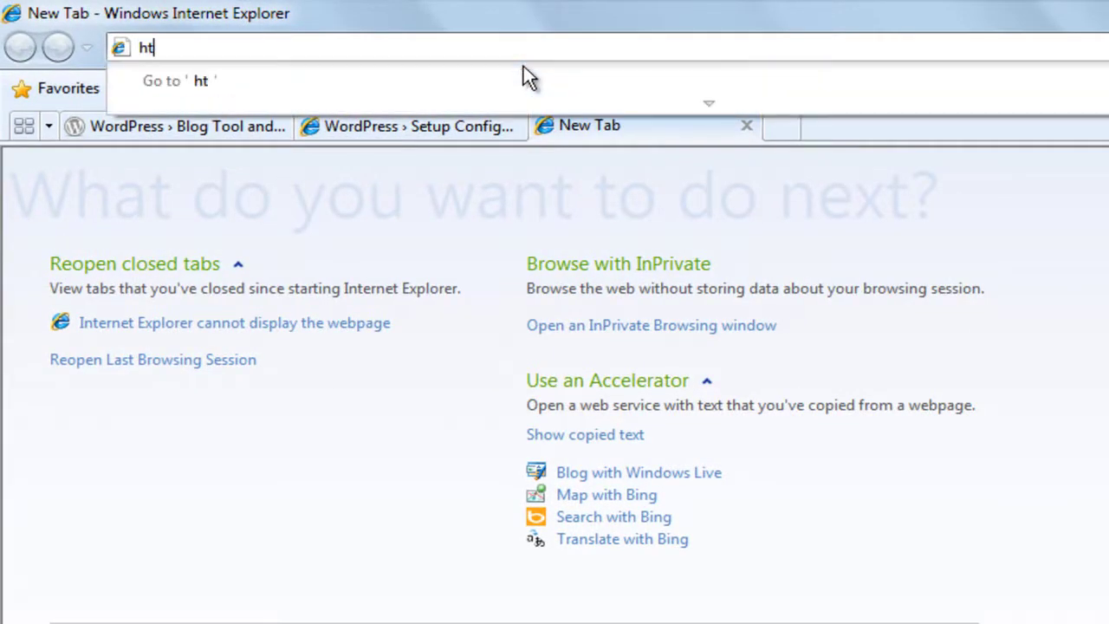
pyautogui.write('tp:\\\\l')
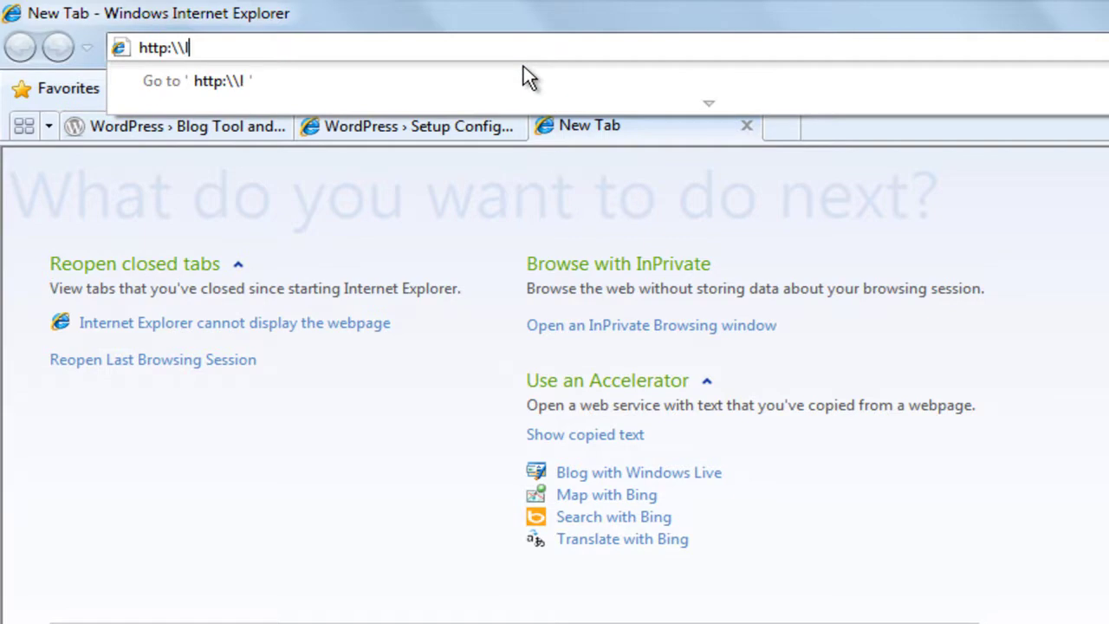
pyautogui.write('ocalhost')
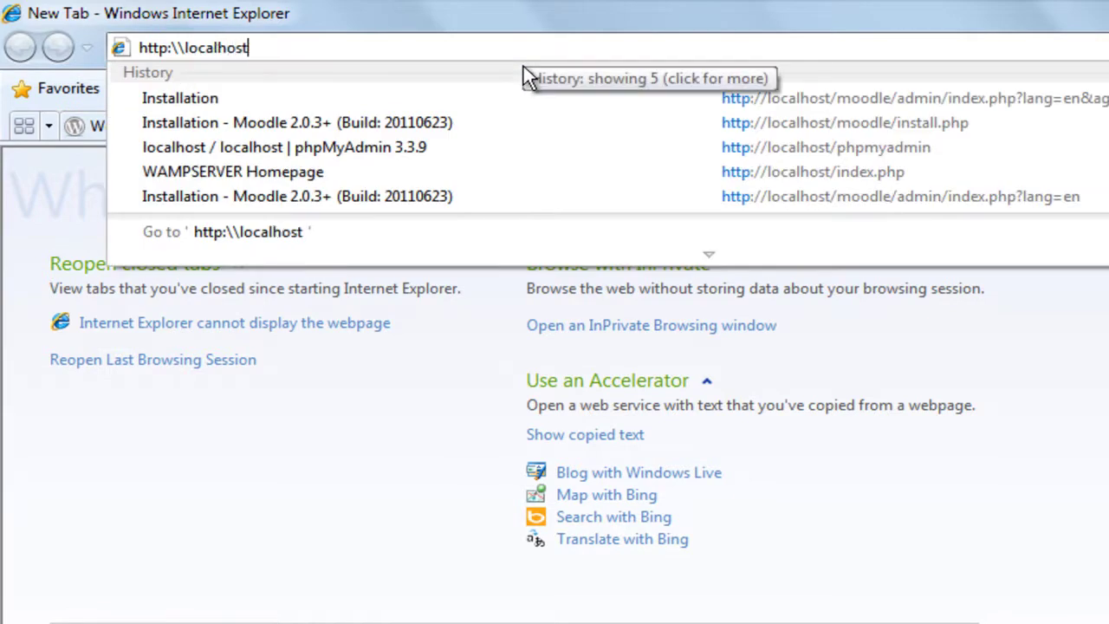
pyautogui.write('\\php')
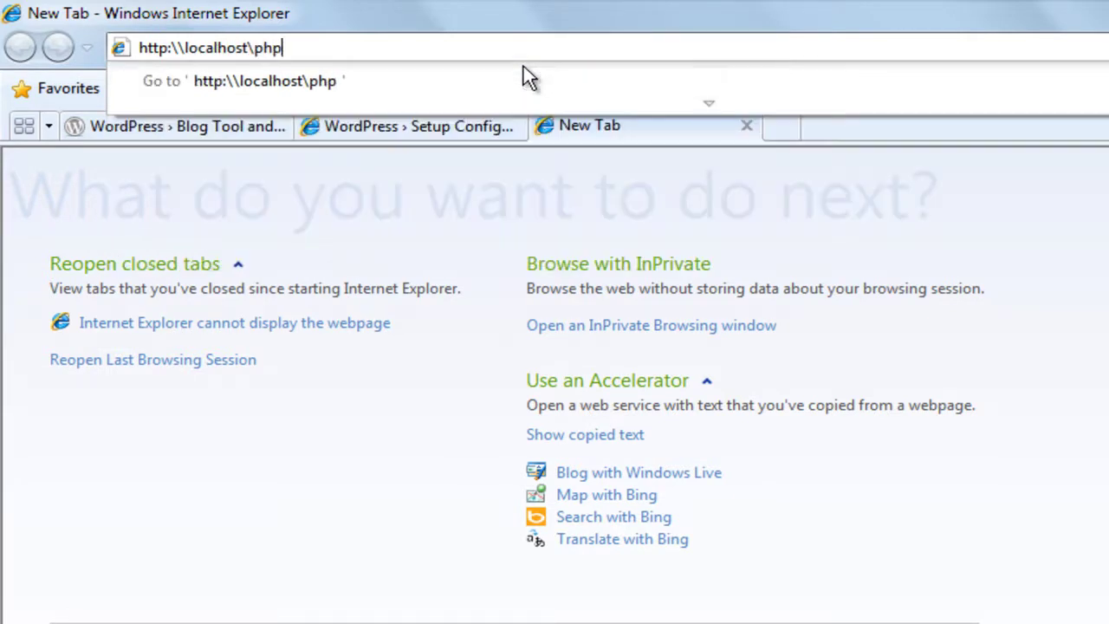
pyautogui.write('myadmin')
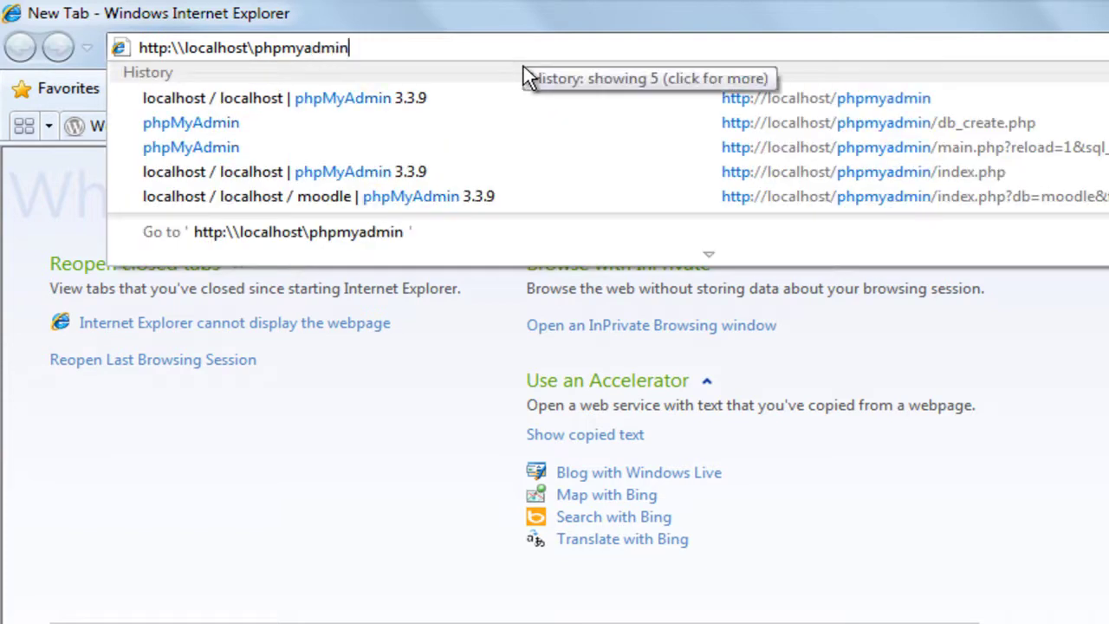
pyautogui.press('Return')
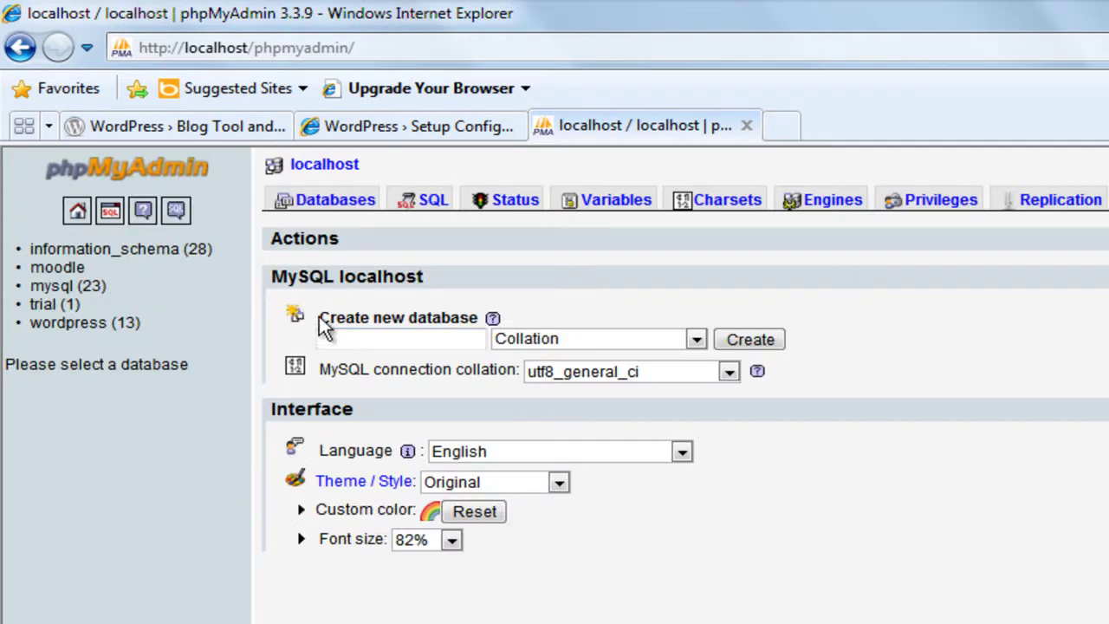
# Create a database named 'wordpress' and return to the WordPress setup tab.
pyautogui.click(443, 339)
pyautogui.write('wordpres')
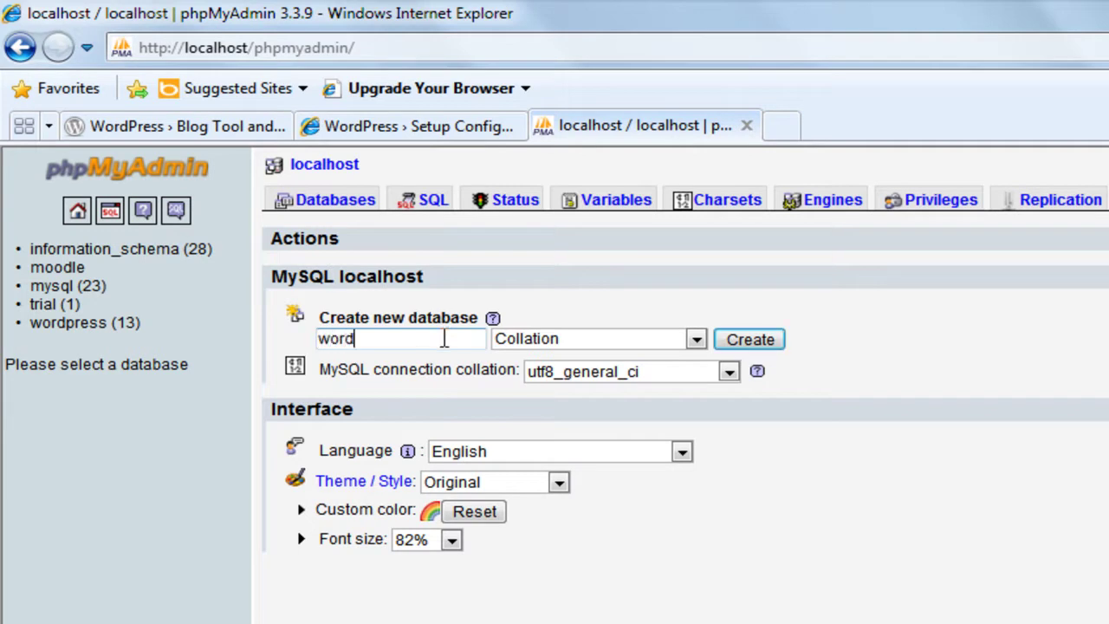
pyautogui.write('s')
pyautogui.click(731, 346)
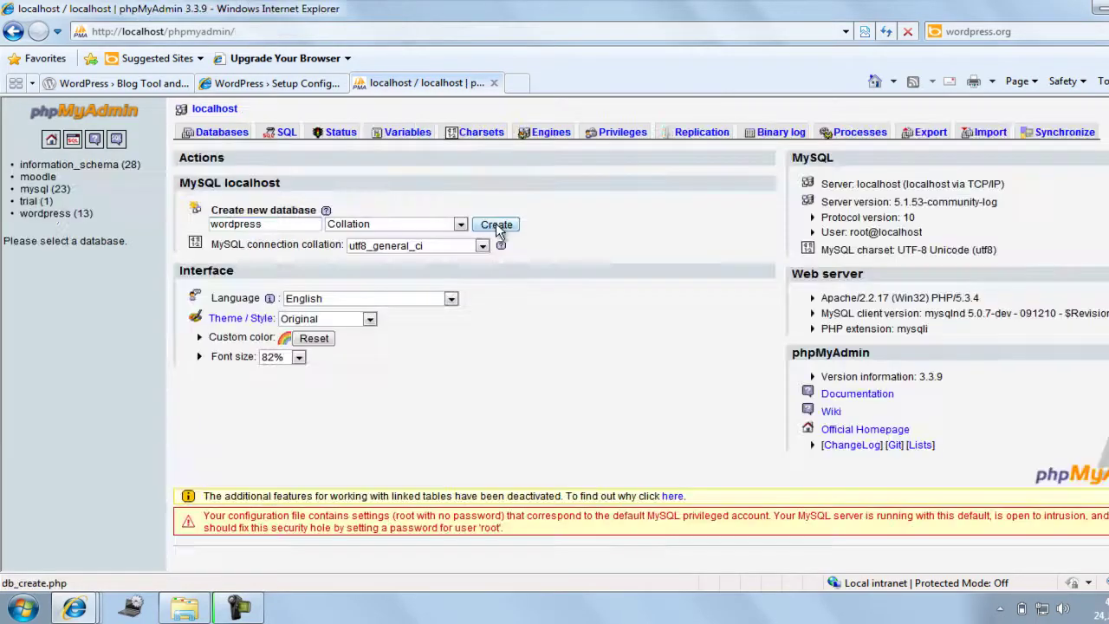
pyautogui.click(289, 85)
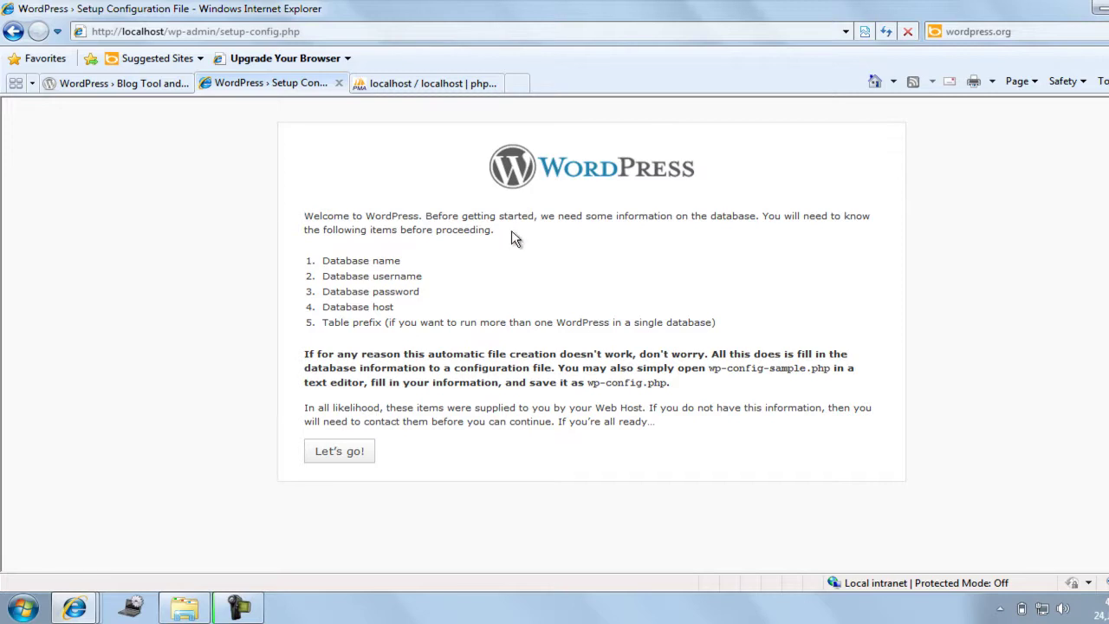
# Submit database 'wordpress', user root, blank password, host localhost and prefix wp_.
pyautogui.click(350, 459)
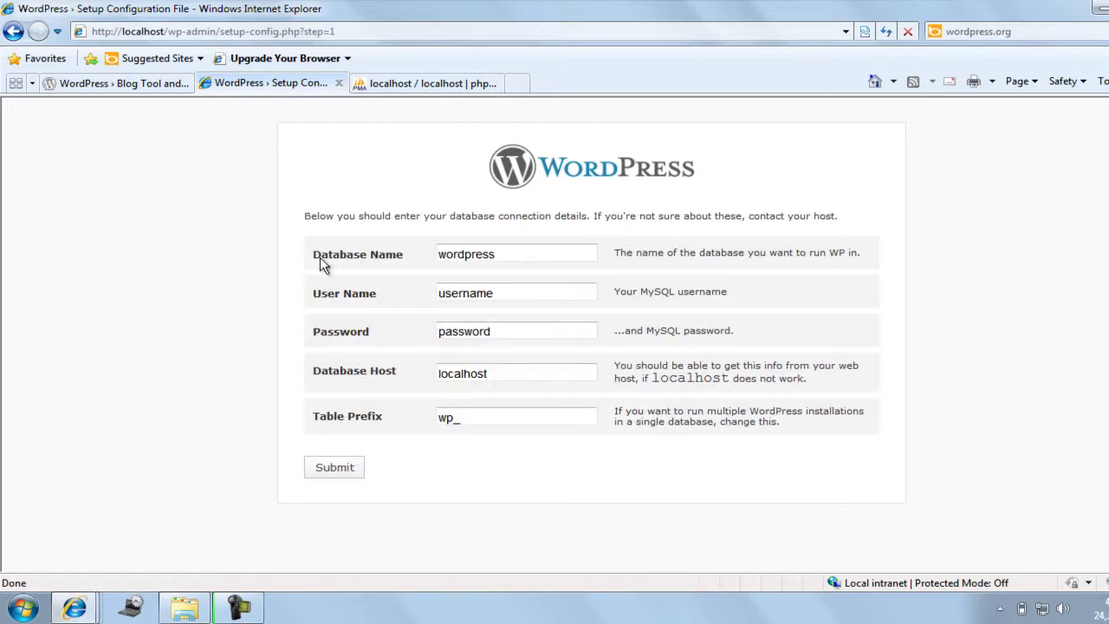
pyautogui.moveTo(502, 255); pyautogui.dragTo(435, 265)
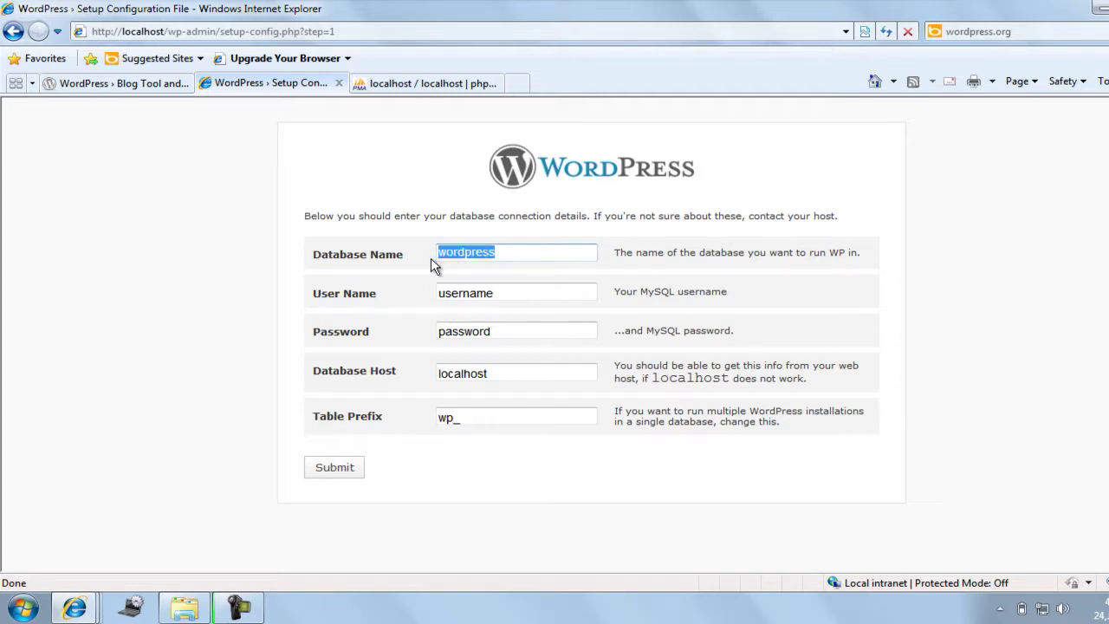
pyautogui.moveTo(513, 297); pyautogui.dragTo(426, 296)
pyautogui.write('root')
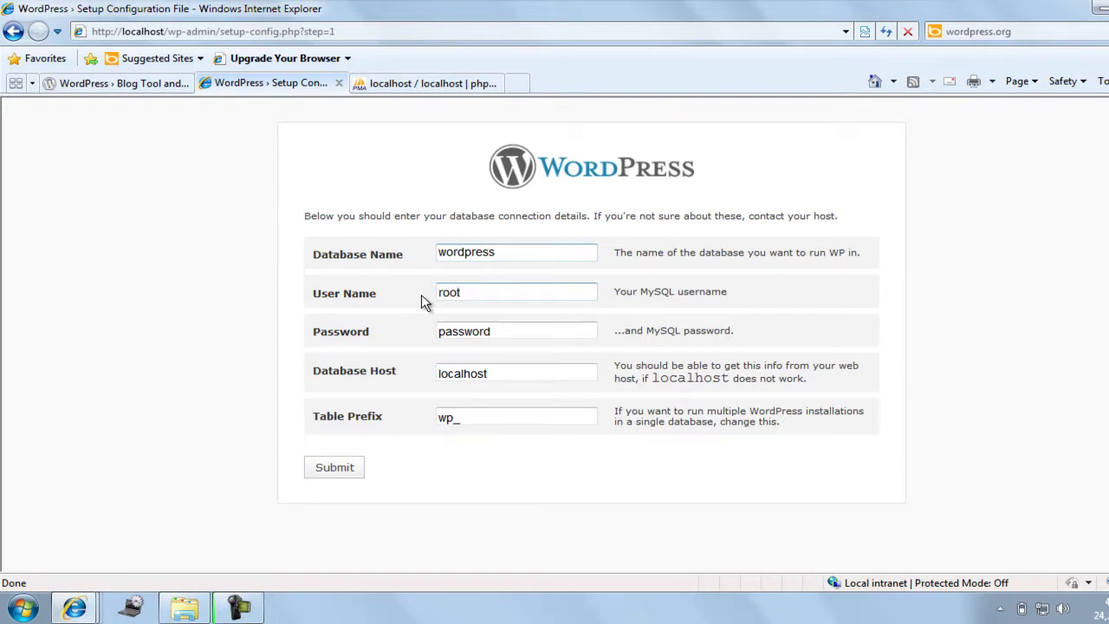
pyautogui.moveTo(502, 339); pyautogui.dragTo(396, 329)
pyautogui.press('BackSpace')
pyautogui.click(490, 373)
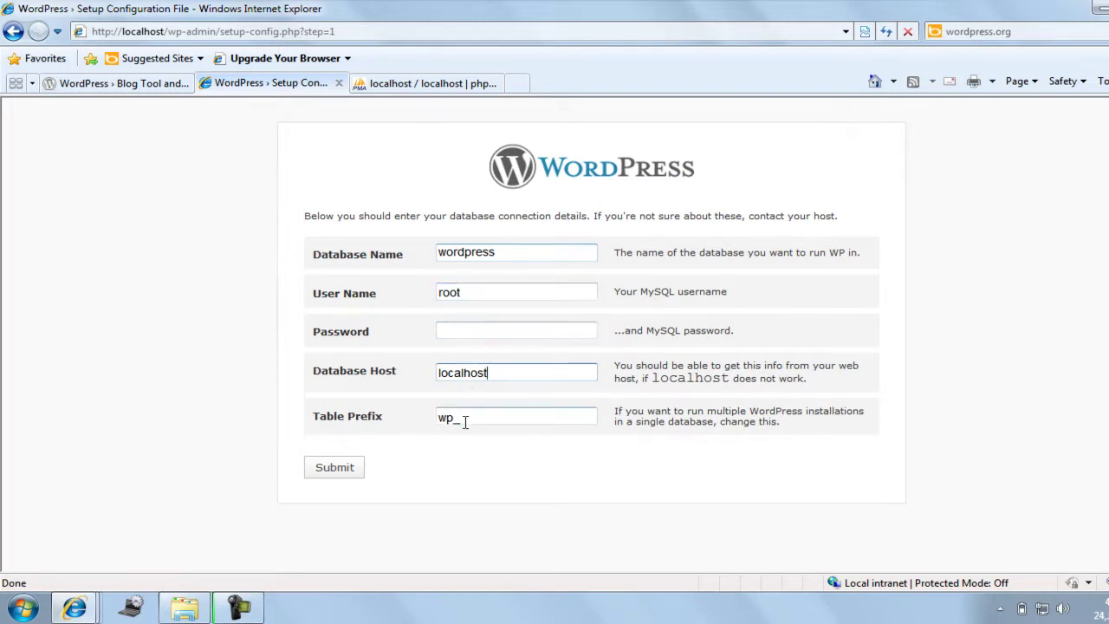
pyautogui.click(334, 468)
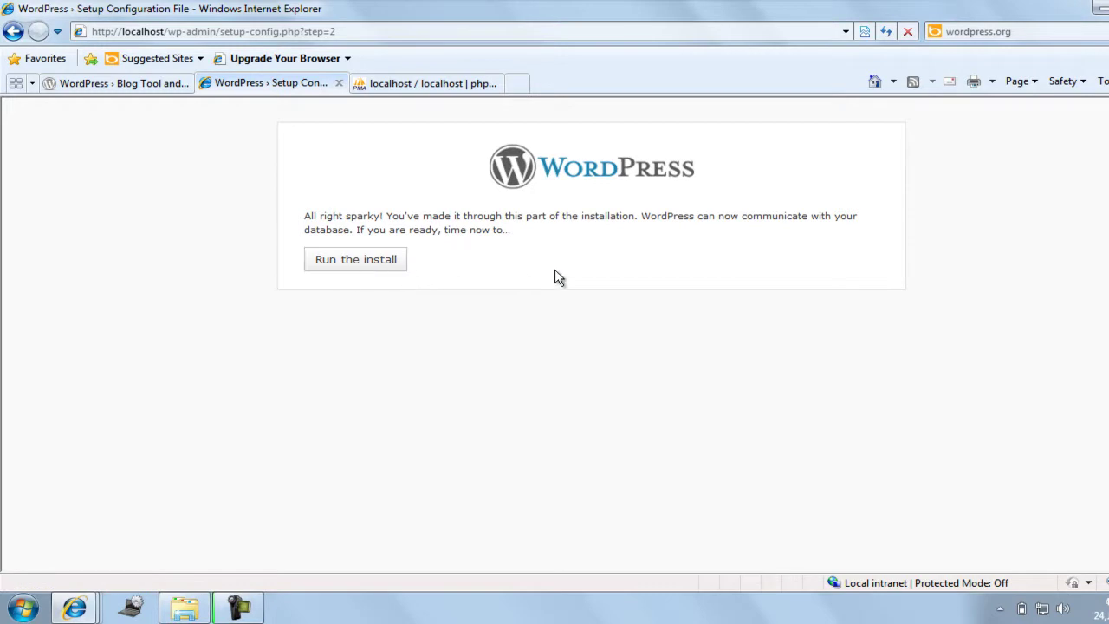
# Enter site title 'mysite', username admin and the admin password twice, then submit.
pyautogui.click(337, 274)
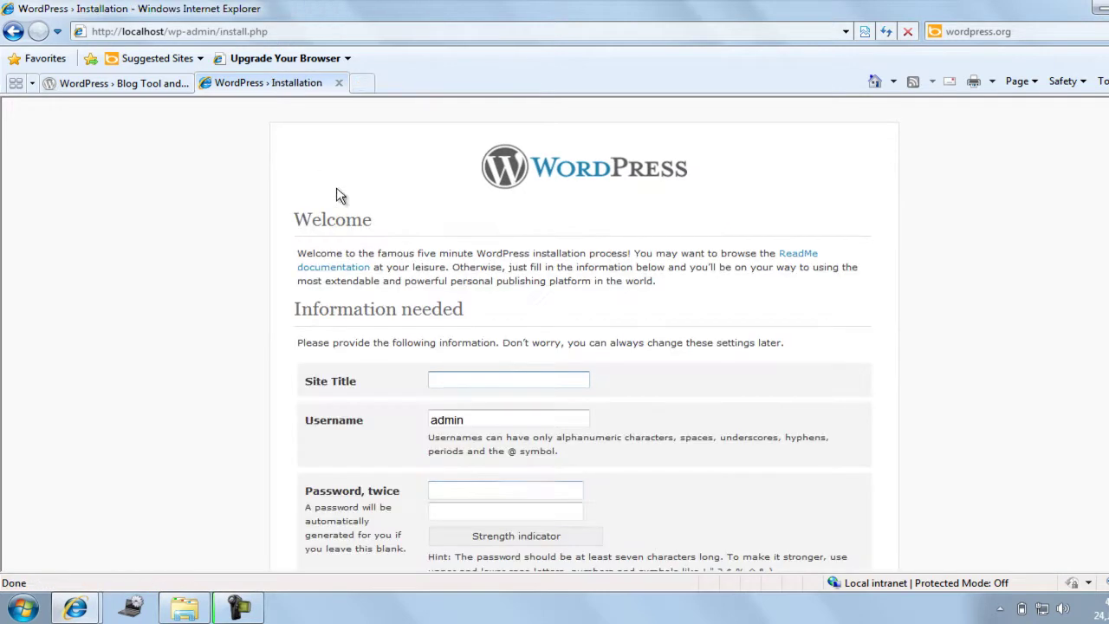
pyautogui.scroll(-1, 536, 472)
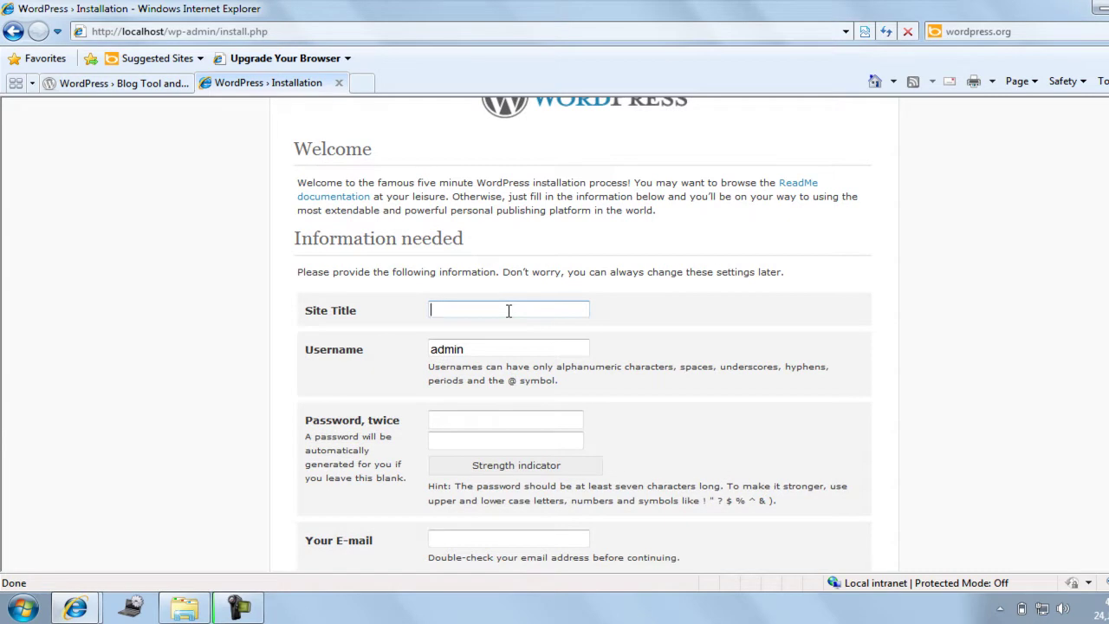
pyautogui.write('mysite')
pyautogui.moveTo(501, 343); pyautogui.dragTo(469, 348)
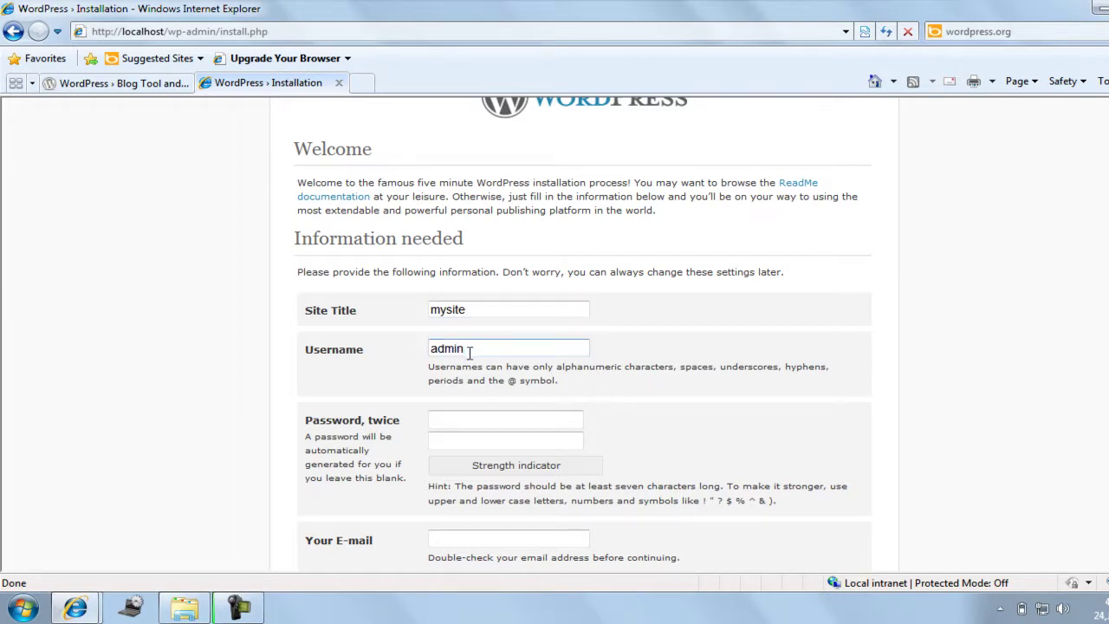
pyautogui.click(474, 419)
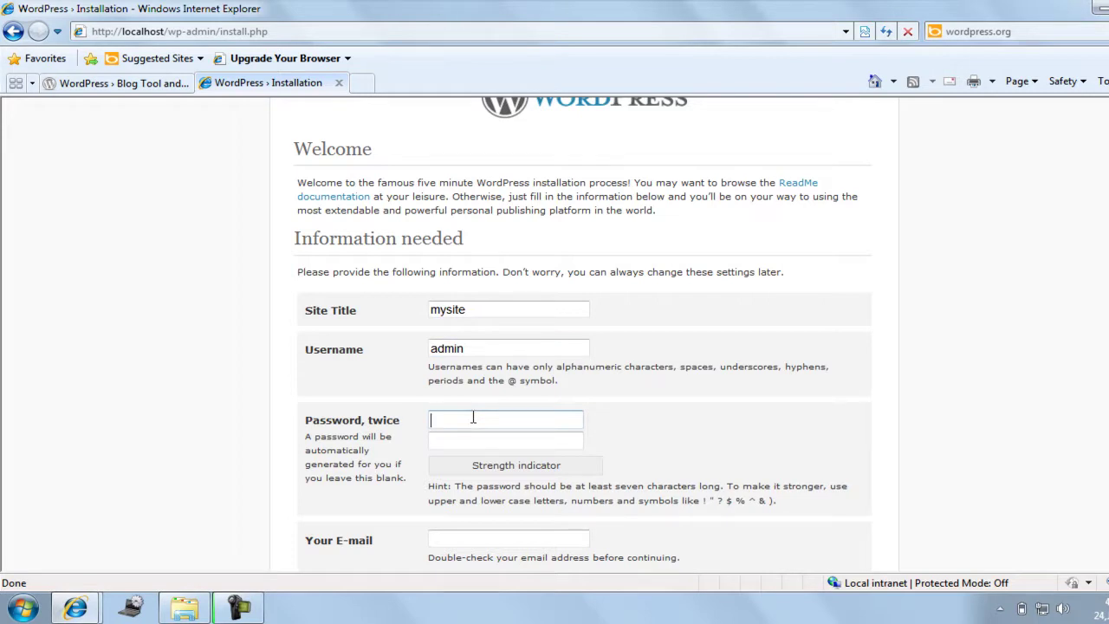
pyautogui.write('abc12')
pyautogui.press('Tab')
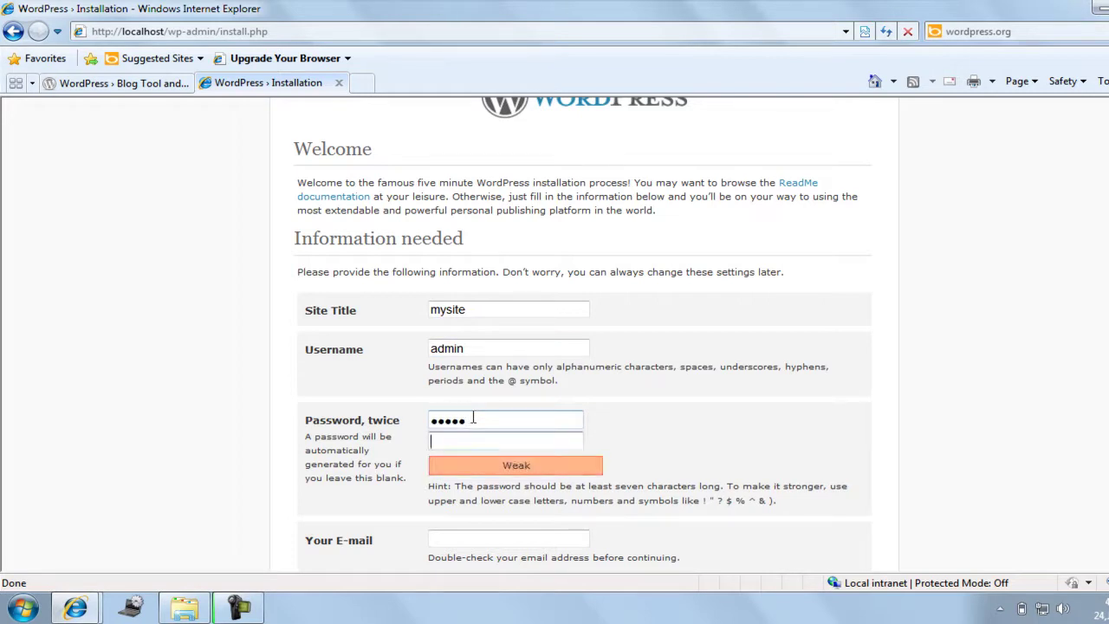
pyautogui.write('abc12')
pyautogui.press('Return')
# Add the required admin e-mail address and run the installation.
pyautogui.click(485, 410)
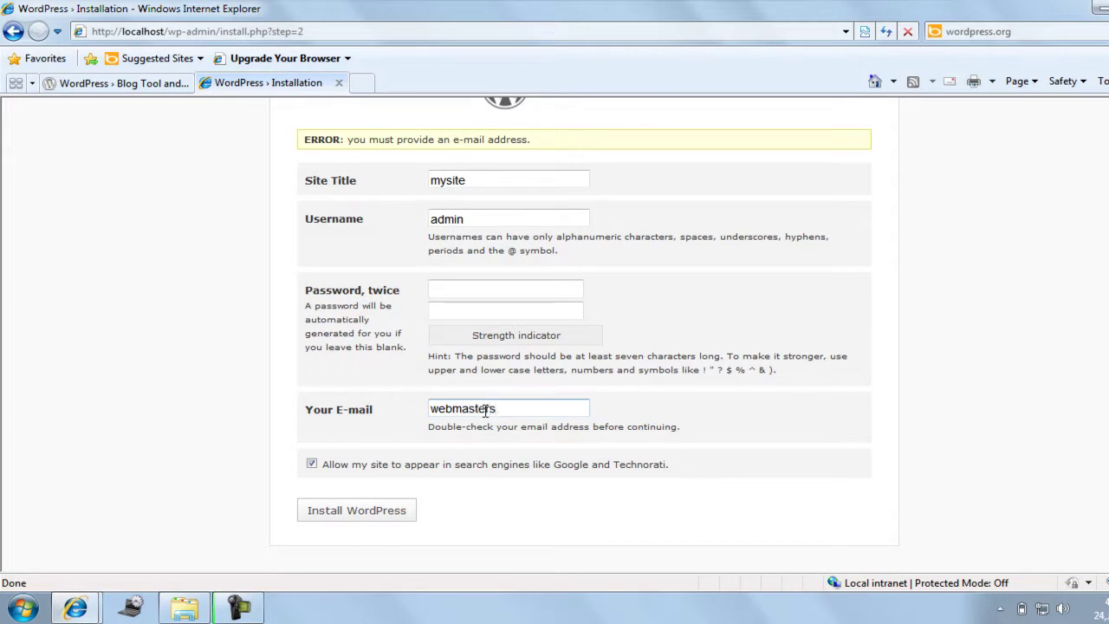
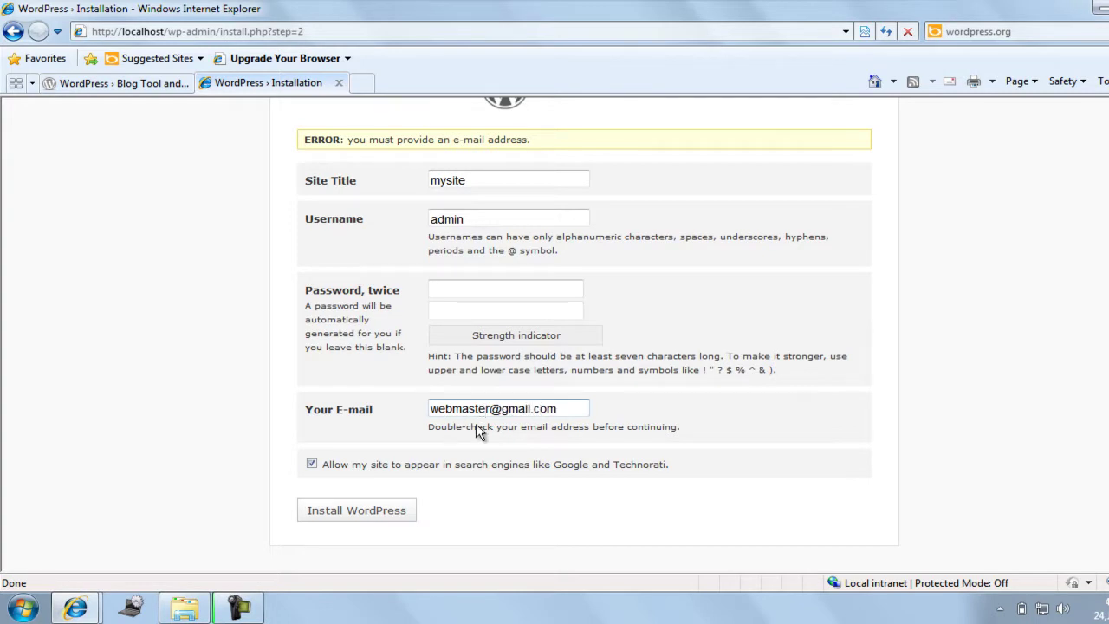
pyautogui.click(375, 519)
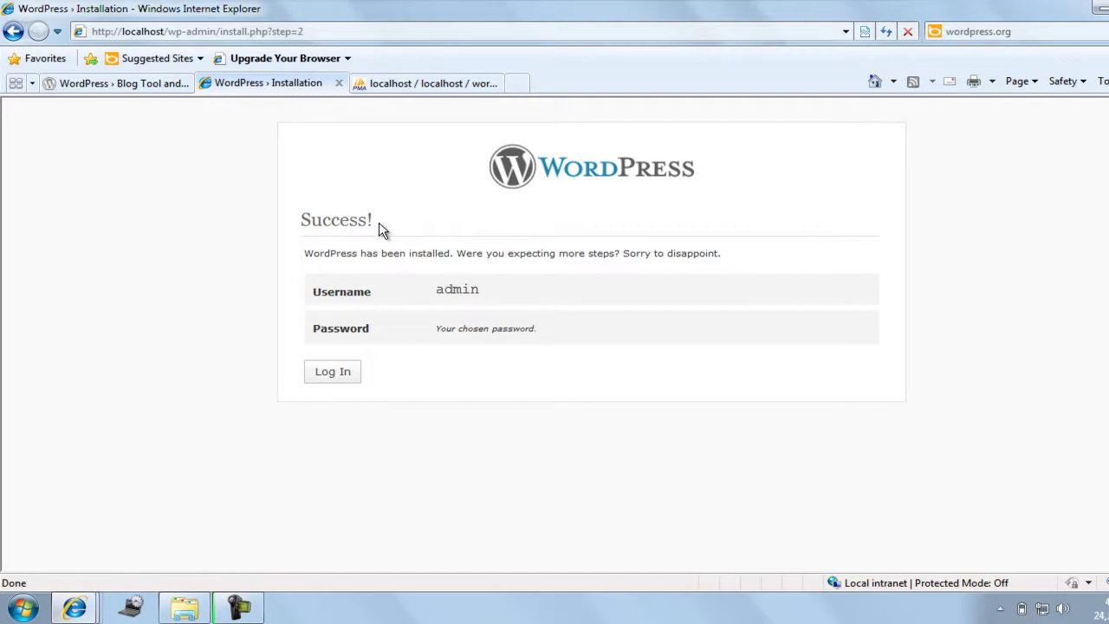
# Log in as admin with the account password, reach the Dashboard, then log out.
pyautogui.click(323, 381)
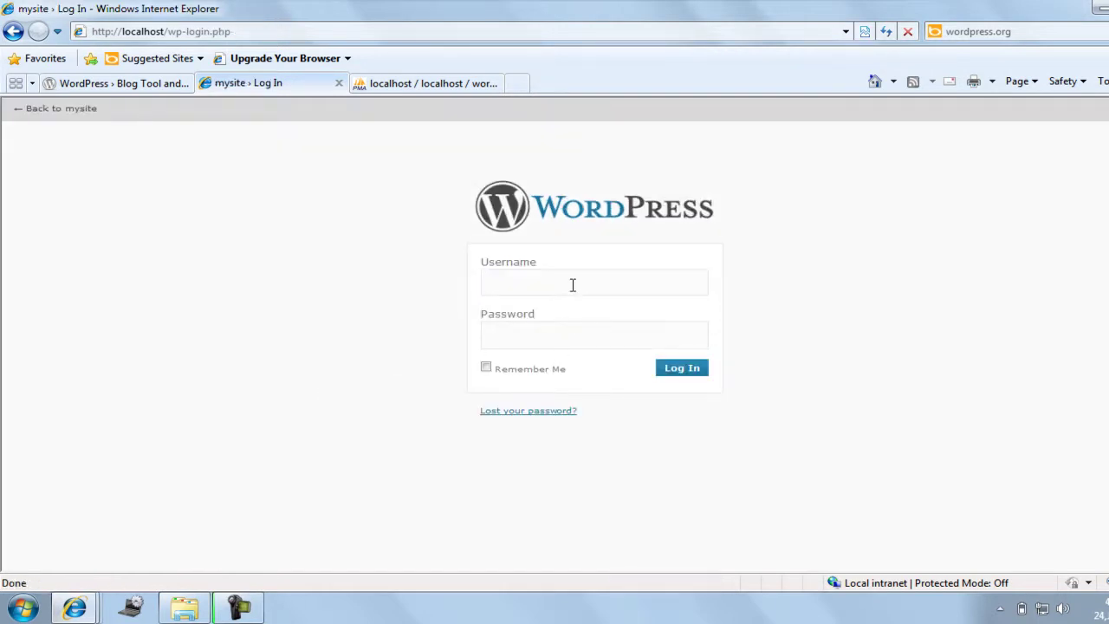
pyautogui.write('admin')
pyautogui.press('Tab')
pyautogui.write('admin')
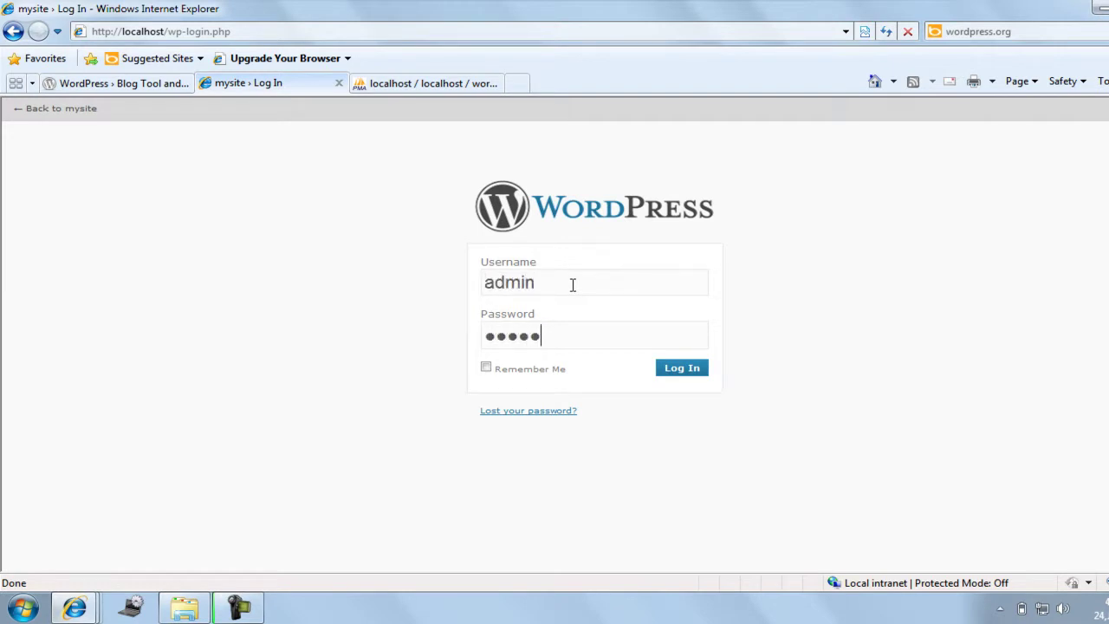
pyautogui.click(683, 373)
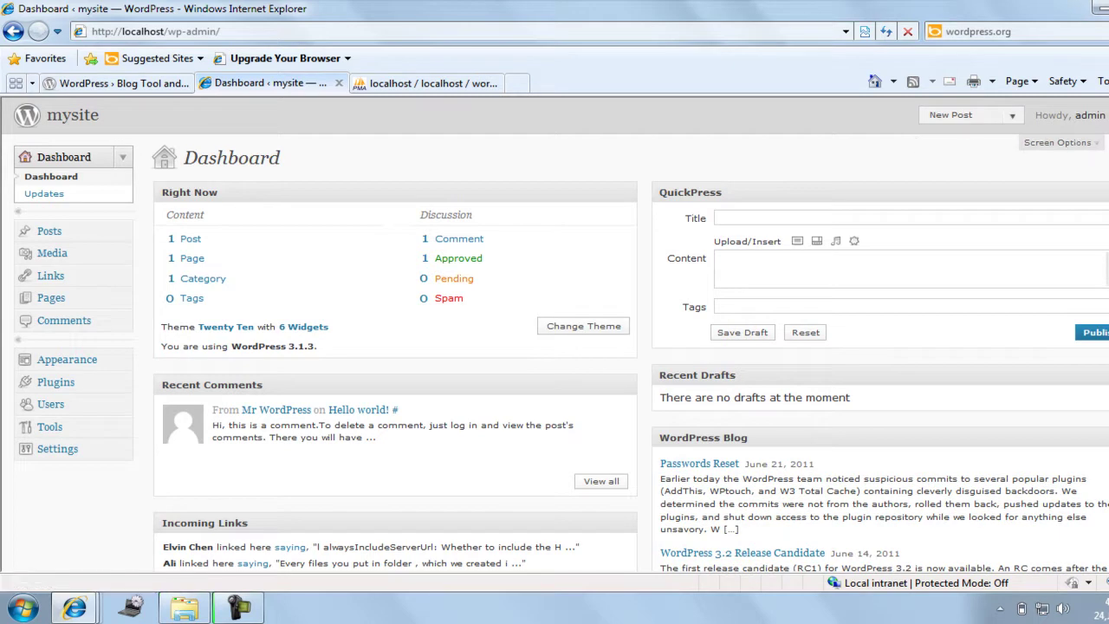
pyautogui.click(1107, 116)
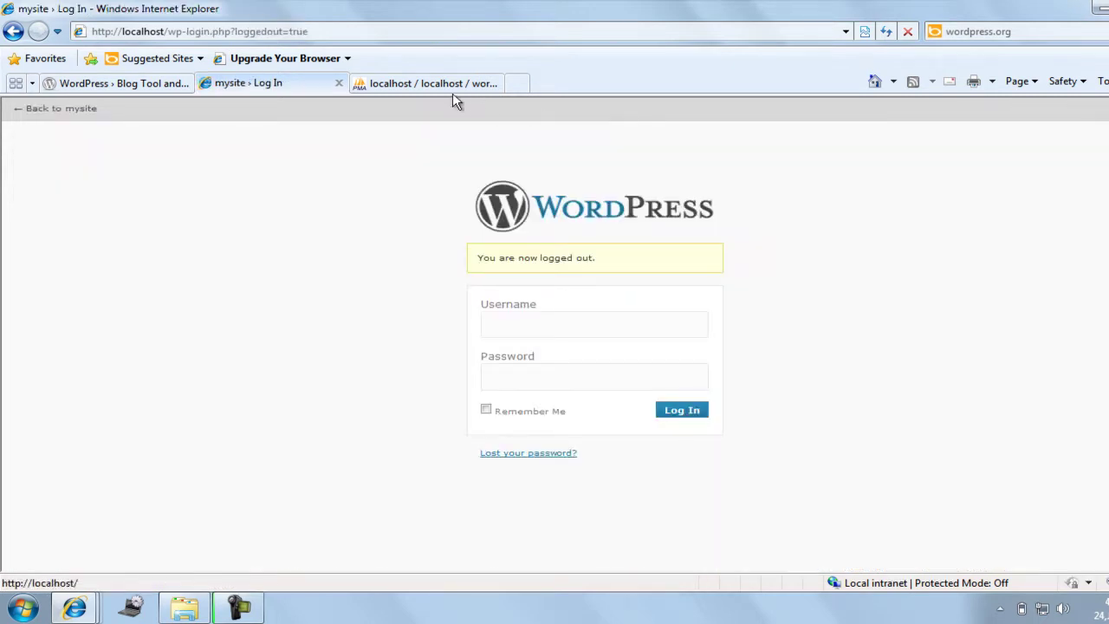
# Close Internet Explorer with all its tabs, launch WampServer via a Start-menu search for 'start', and reopen IE.
pyautogui.click(1099, 7)
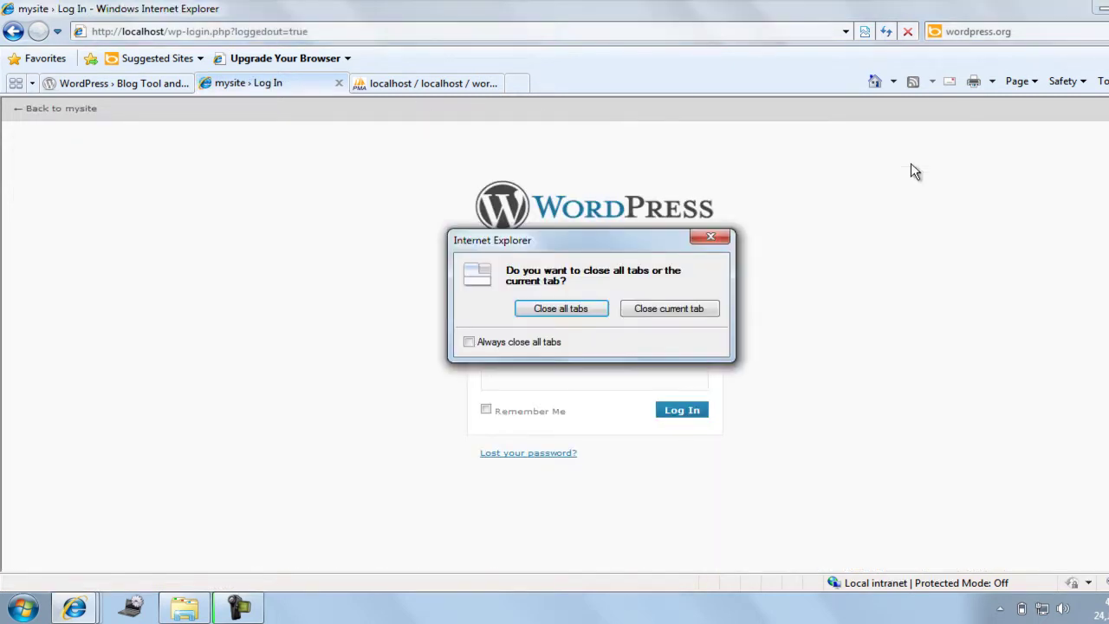
pyautogui.click(561, 314)
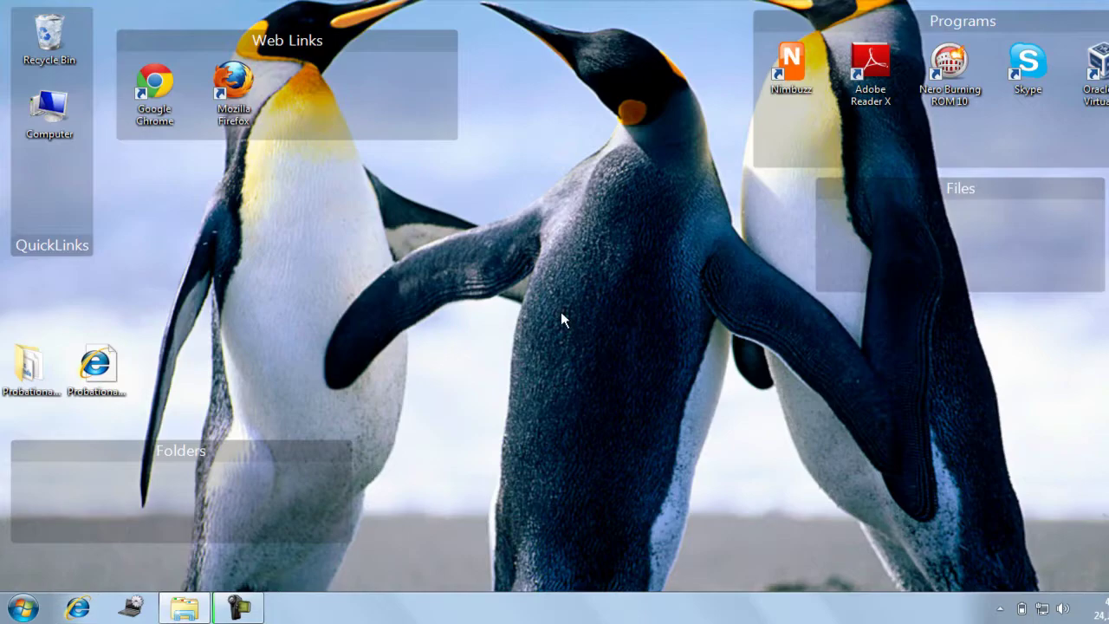
pyautogui.click(24, 608)
pyautogui.write('start')
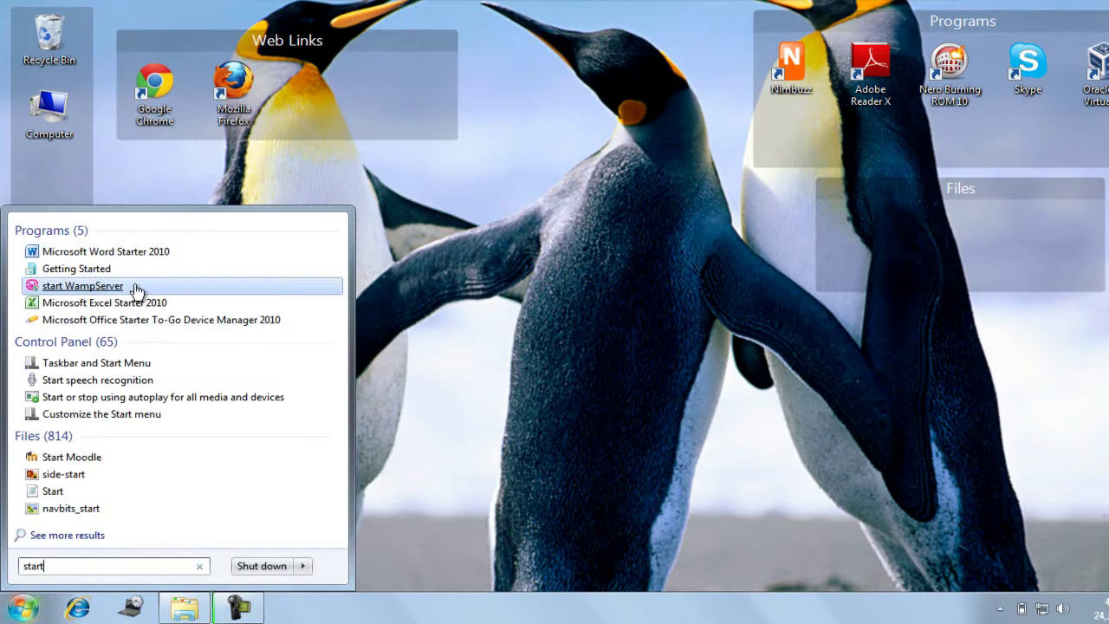
pyautogui.click(540, 284)
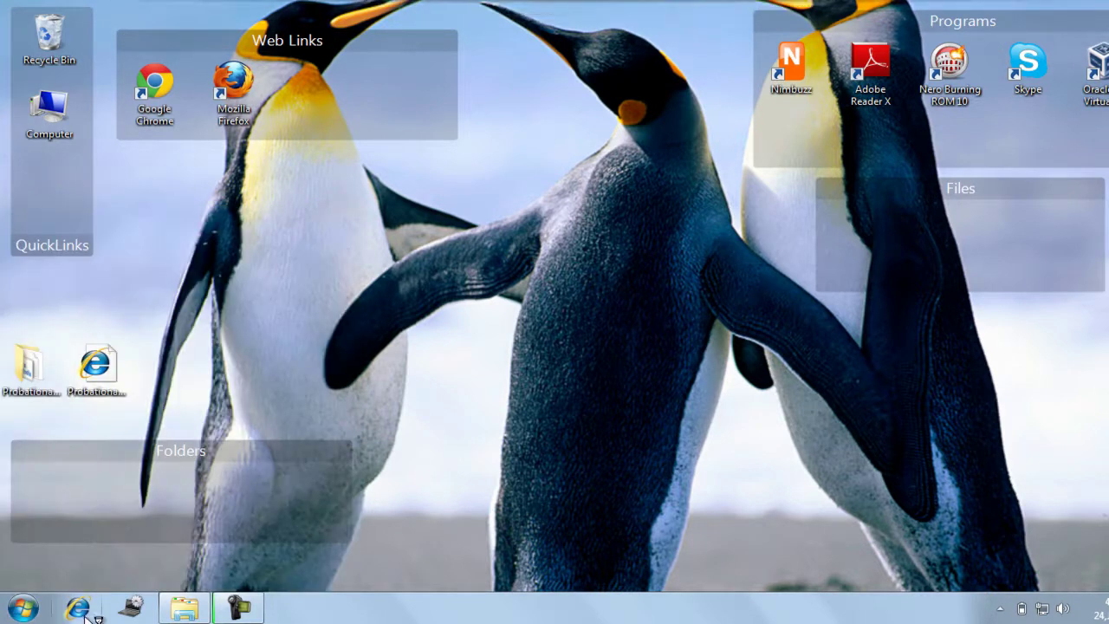
pyautogui.click(87, 616)
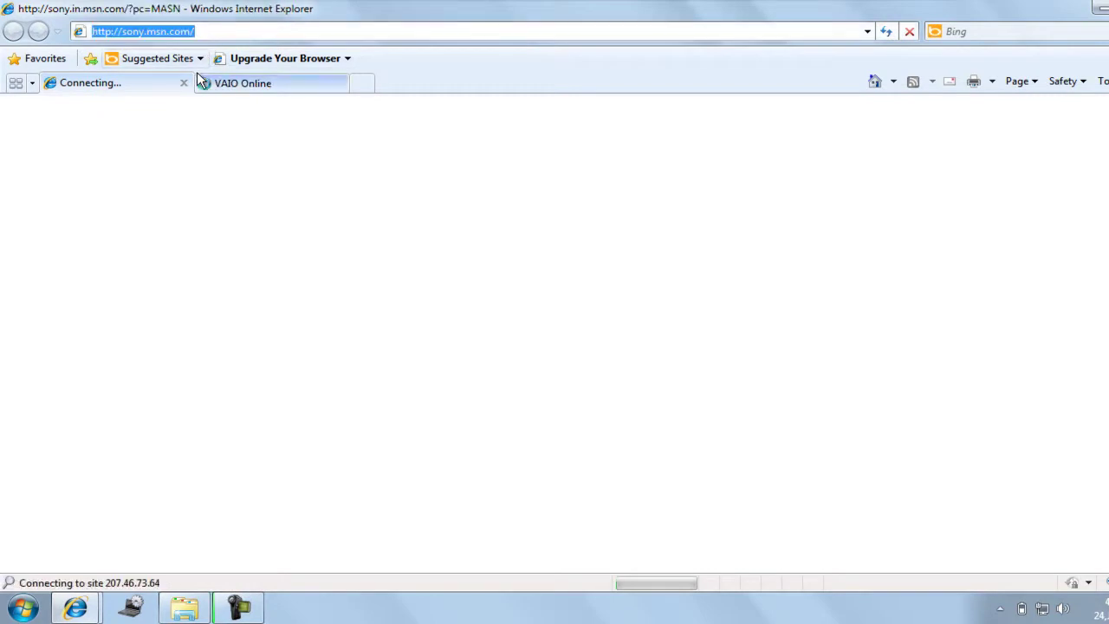
pyautogui.click(184, 83)
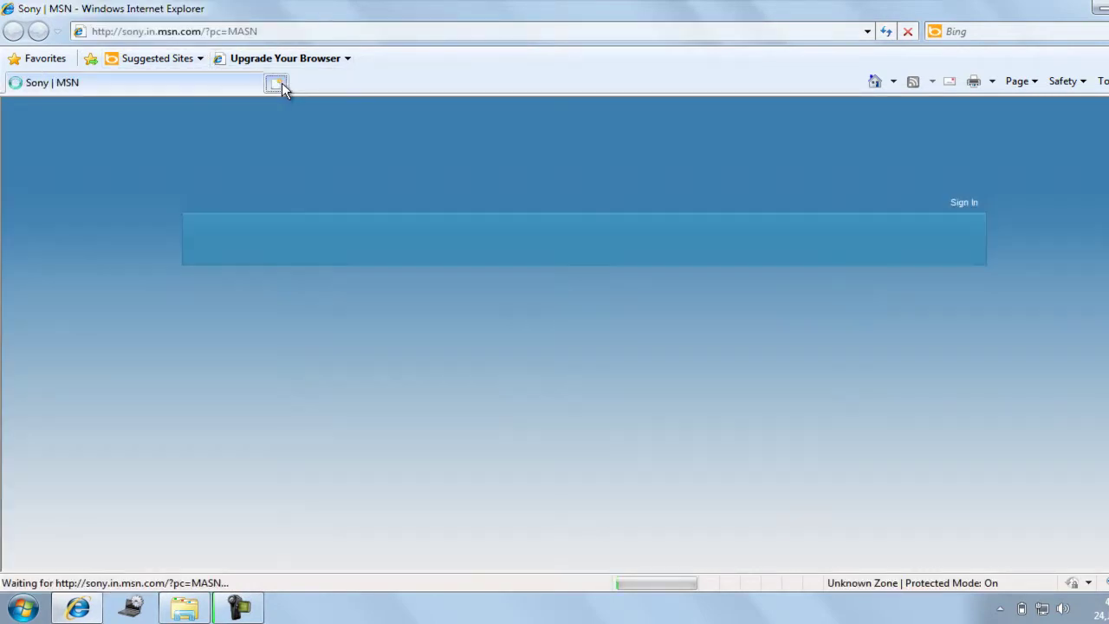
pyautogui.click(277, 83)
pyautogui.middleClick(141, 84)
pyautogui.click(147, 32)
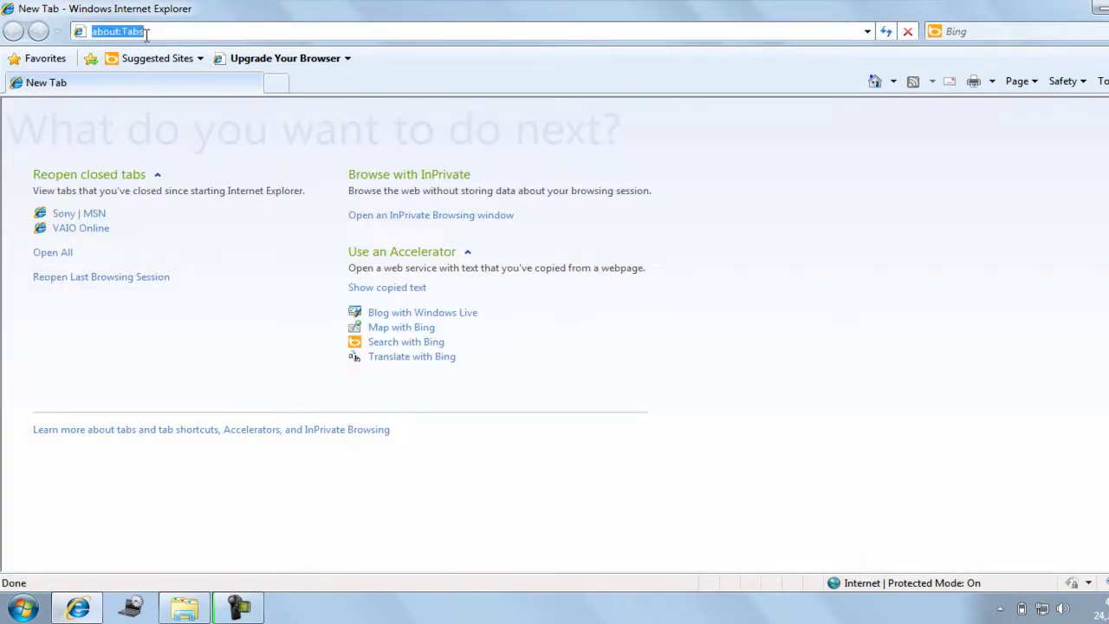
pyautogui.write('l')
pyautogui.press('Down')
pyautogui.press('Down')
pyautogui.press('Down')
pyautogui.press('Up')
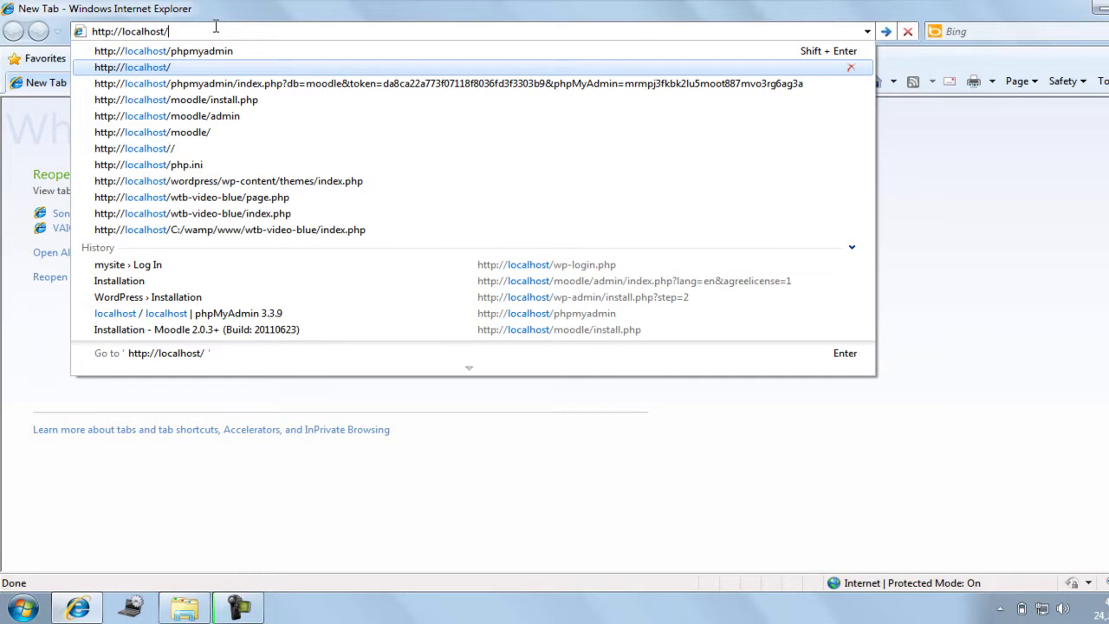
pyautogui.press('Return')
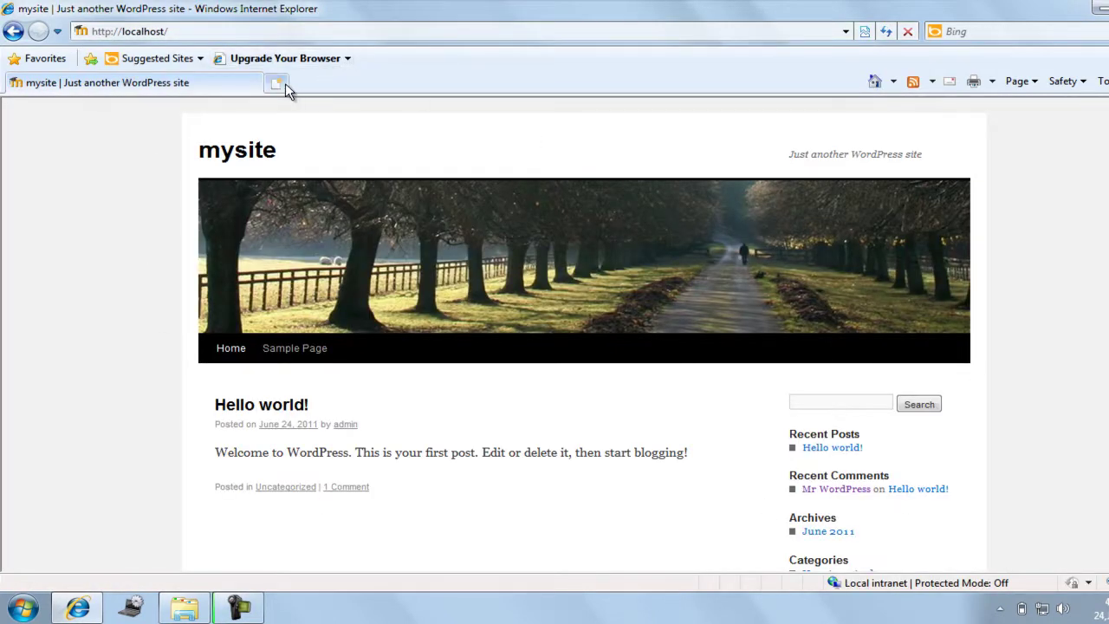
# Open localhost/wp-login.php in a new tab and log in with the admin username and password.
pyautogui.click(285, 85)
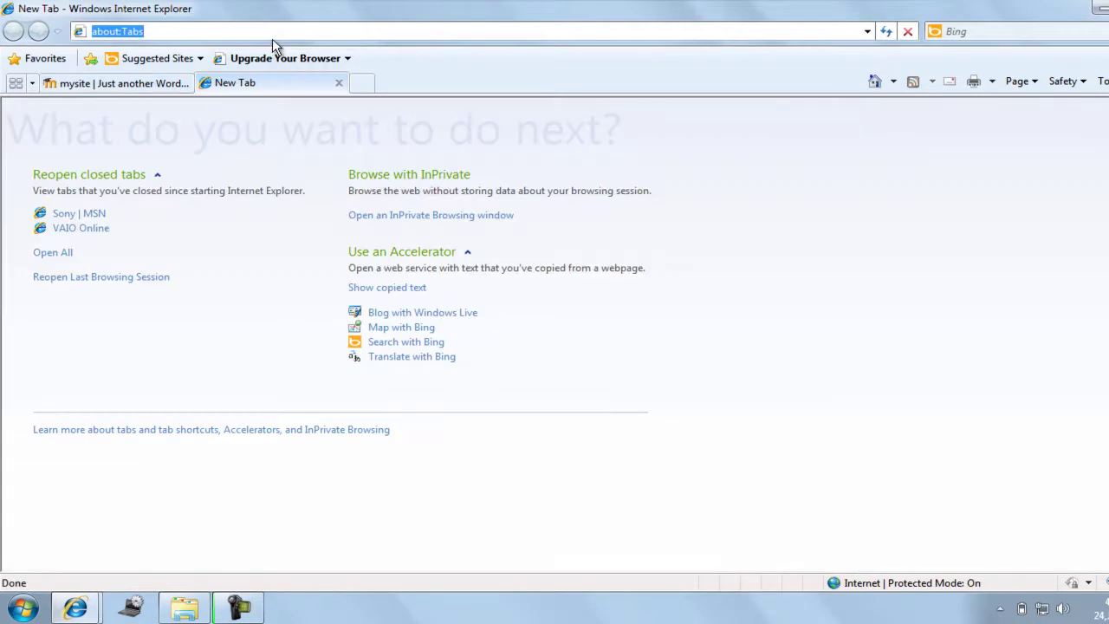
pyautogui.write('localhost/wp-login.php')
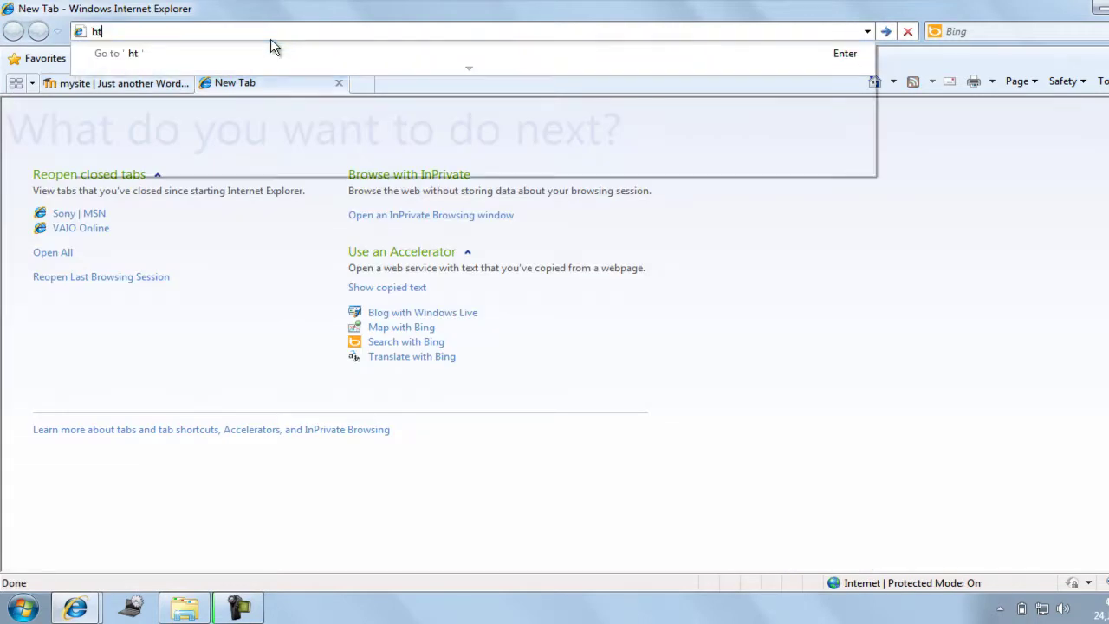
pyautogui.press('Return')
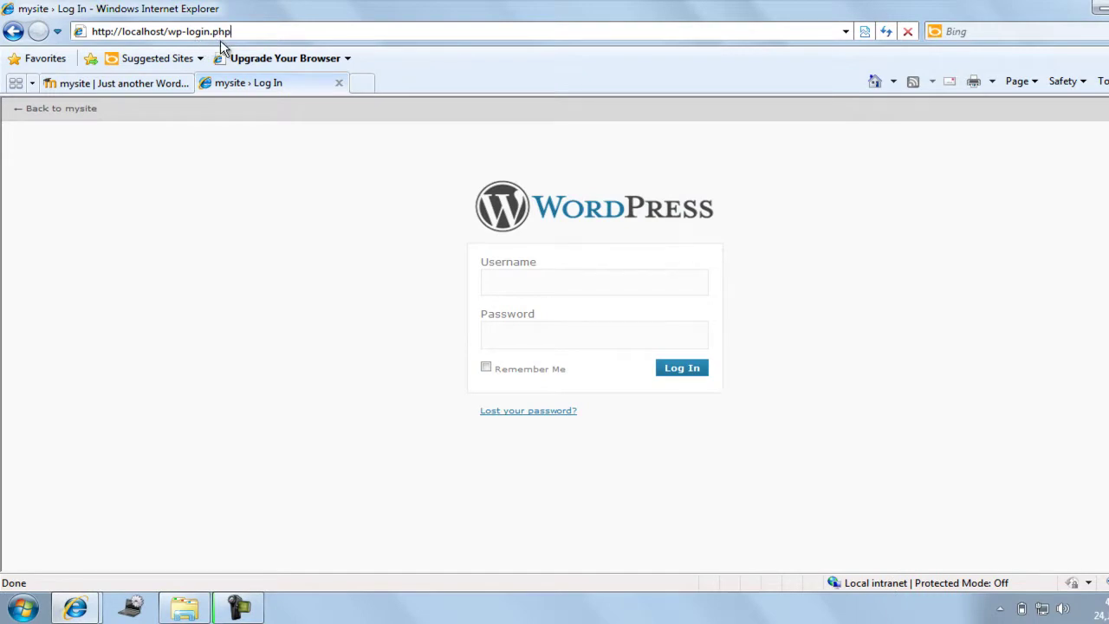
pyautogui.click(536, 283)
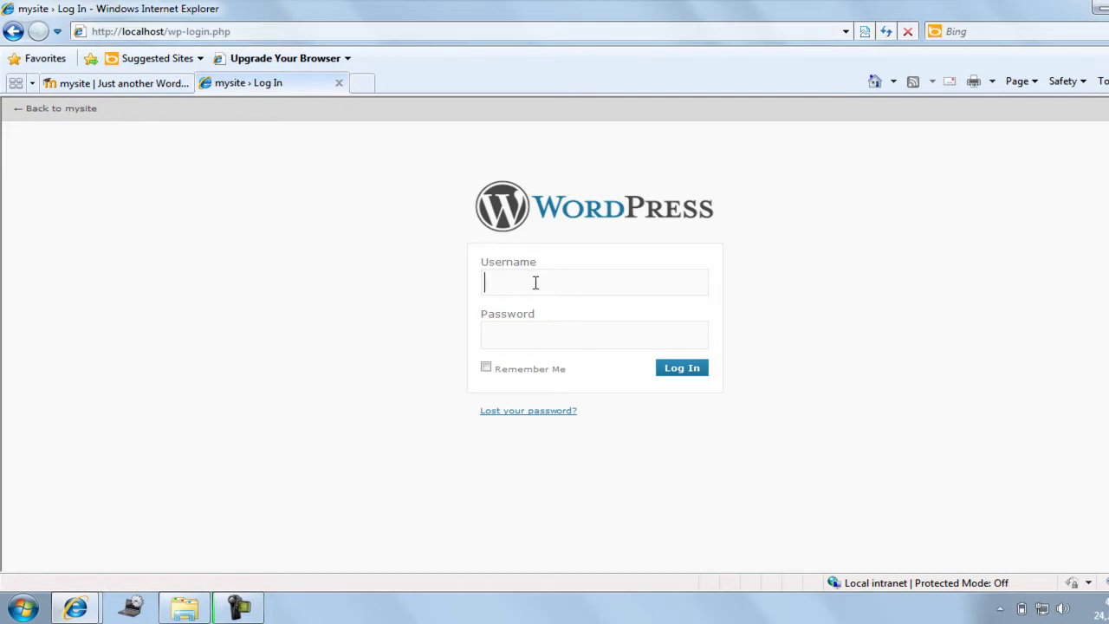
pyautogui.write('admin')
pyautogui.press('Tab')
pyautogui.write('admin')
pyautogui.press('Return')
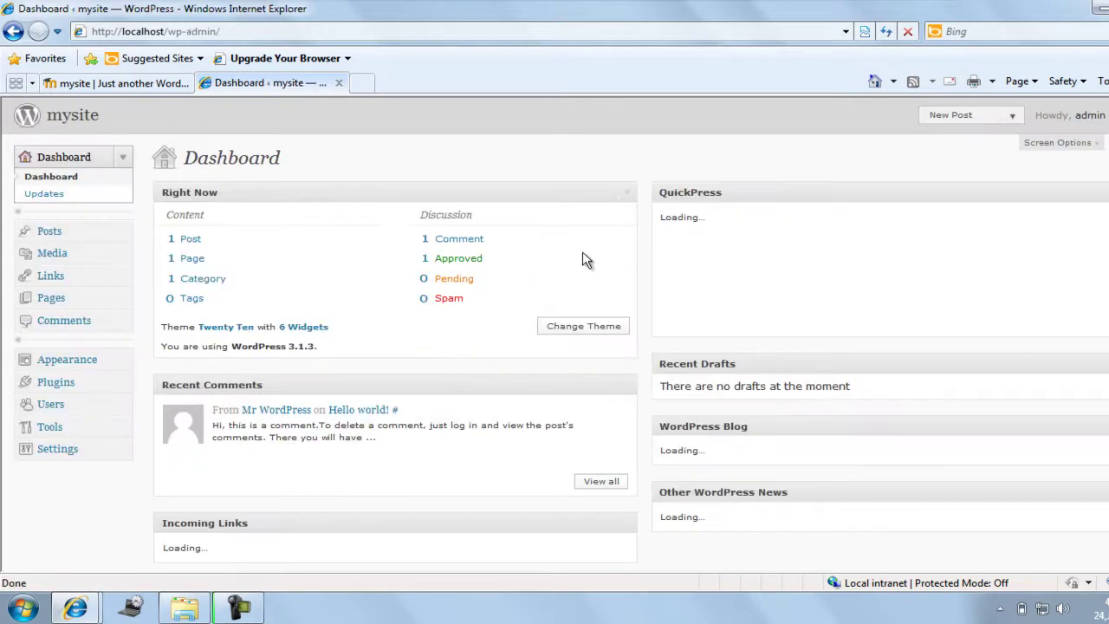